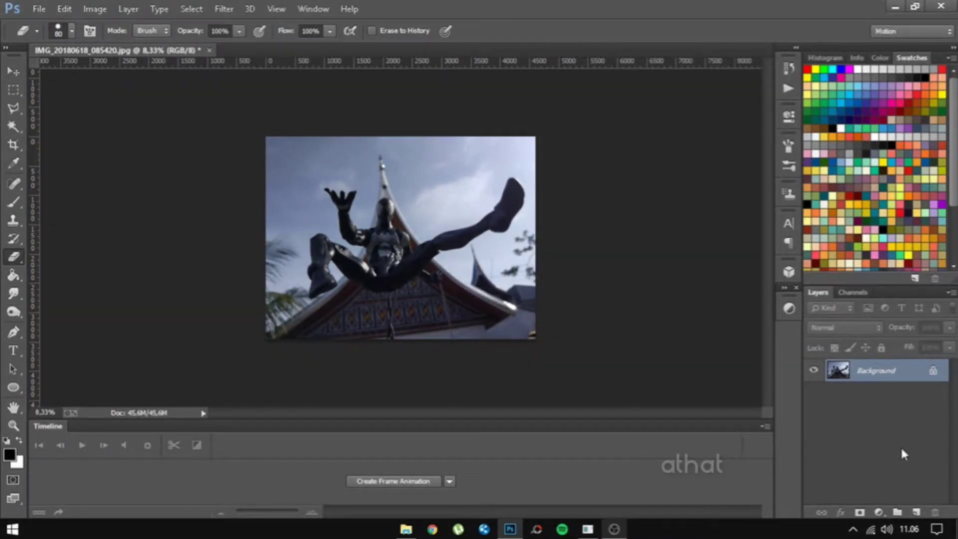
# - Duplicate Background into a Background copy layer, hide the original, and zoom in on the figure
pyautogui.rightClick(882, 382)
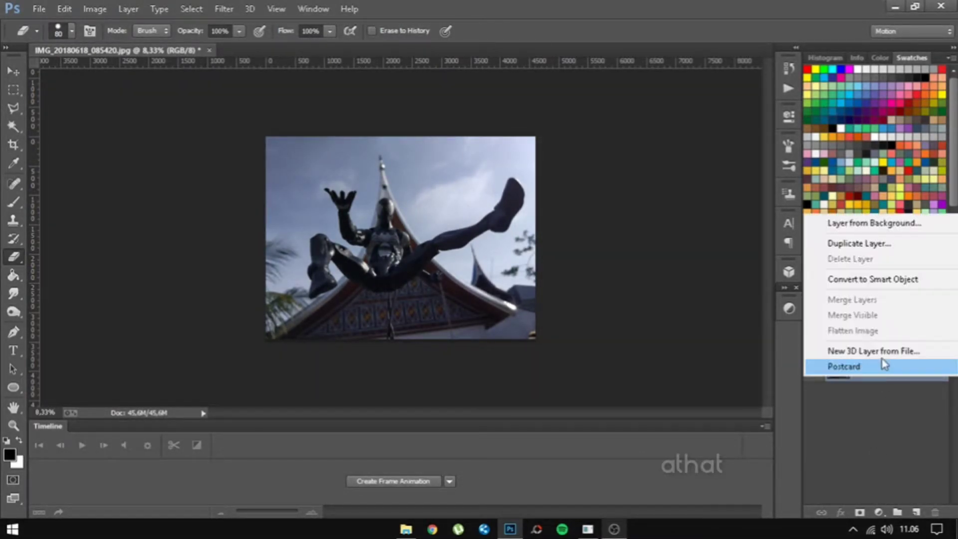
pyautogui.click(875, 245)
pyautogui.click(600, 160)
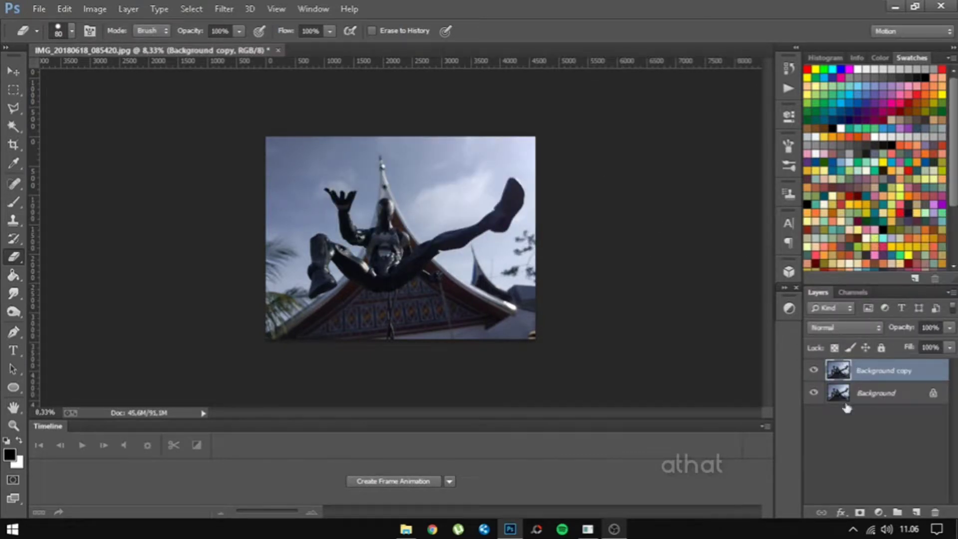
pyautogui.click(814, 393)
pyautogui.hotkey('ctrl', '+')
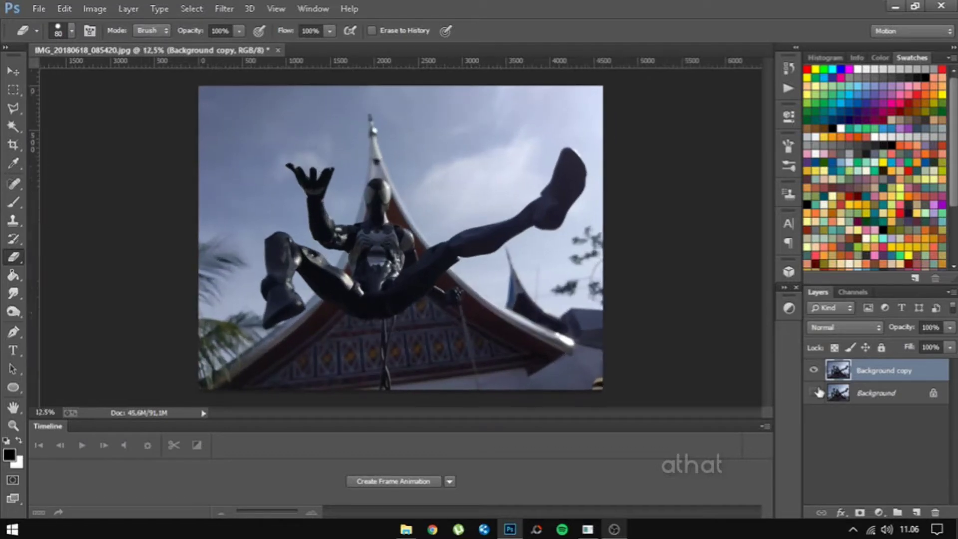
pyautogui.hotkey('ctrl', '+')
pyautogui.hotkey('ctrl', '+')
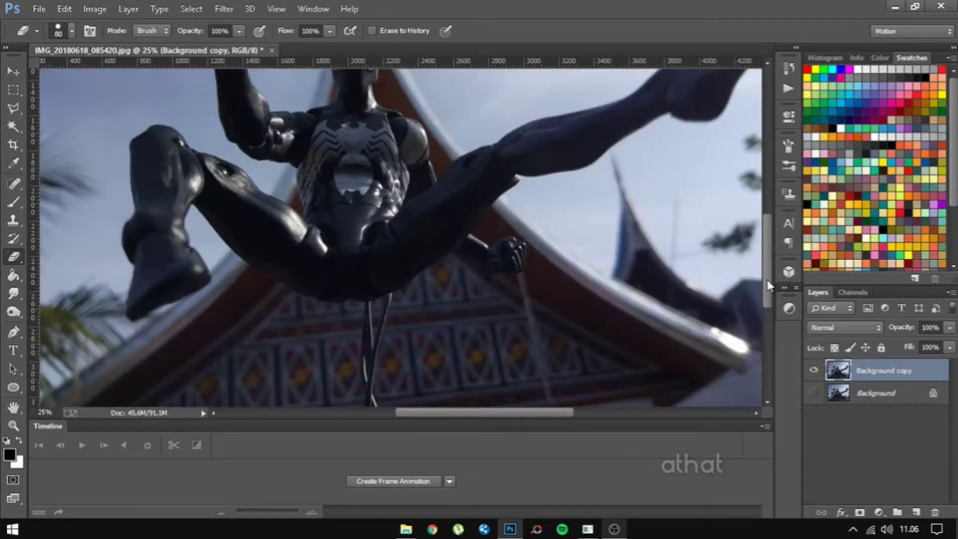
pyautogui.moveTo(772, 237)
pyautogui.mouseDown()
pyautogui.moveTo(773, 306)
pyautogui.moveTo(771, 292)
pyautogui.mouseUp()
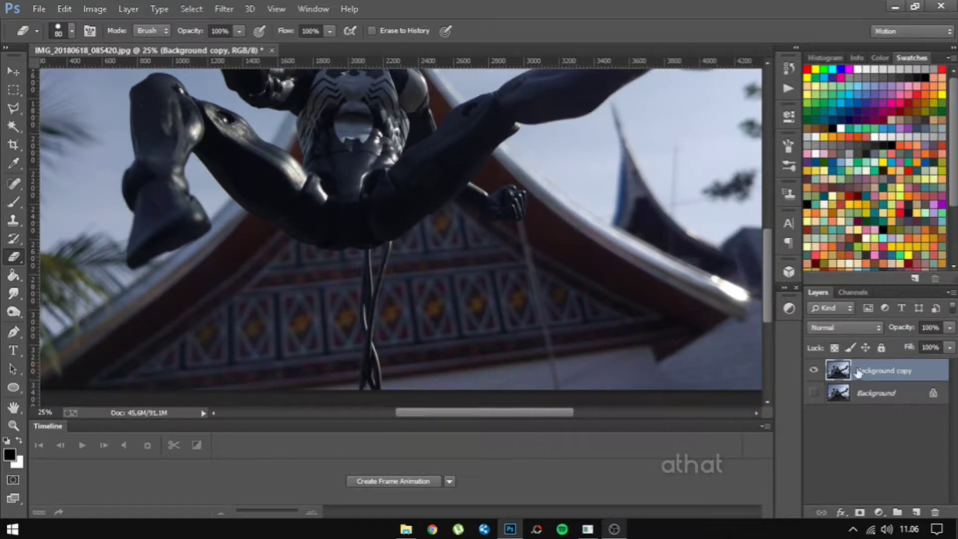
# - Select a rectangle of gable pattern beside the rod and copy it to a new layer
pyautogui.click(13, 89)
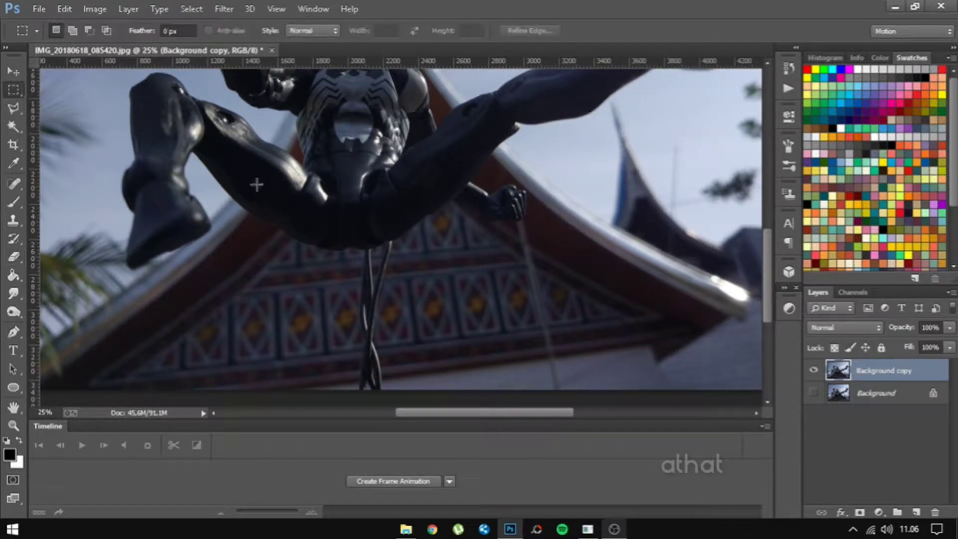
pyautogui.moveTo(545, 250); pyautogui.dragTo(383, 354)
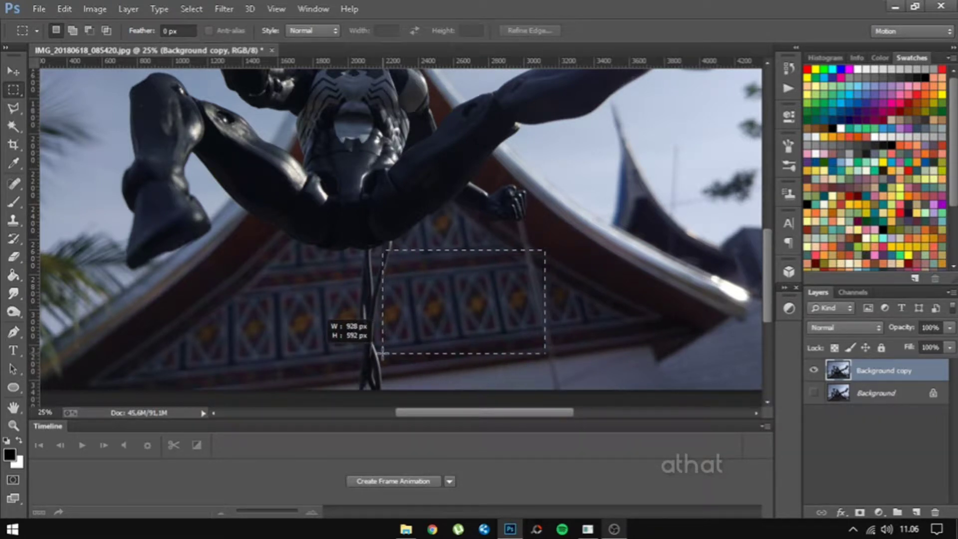
pyautogui.moveTo(383, 353); pyautogui.dragTo(383, 353)
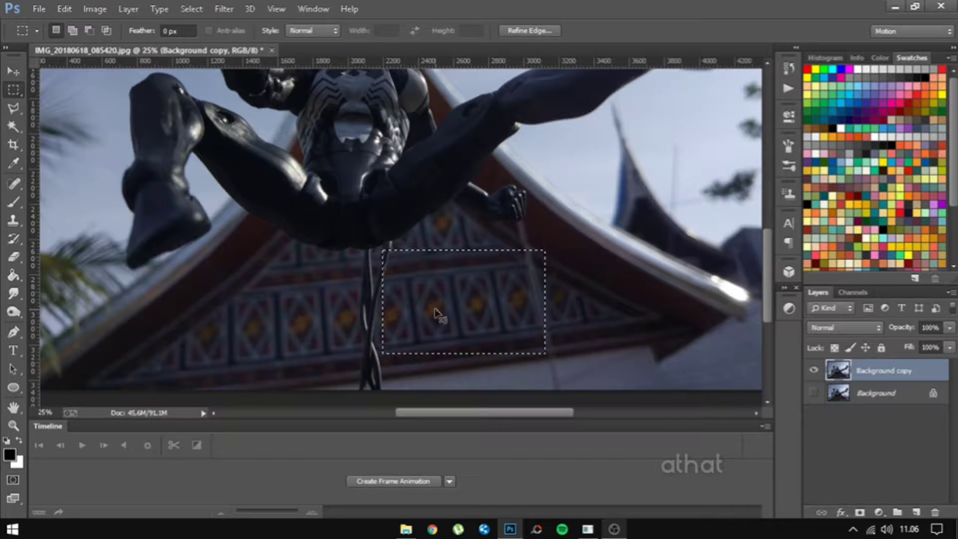
pyautogui.hotkey('ctrl', 'j')
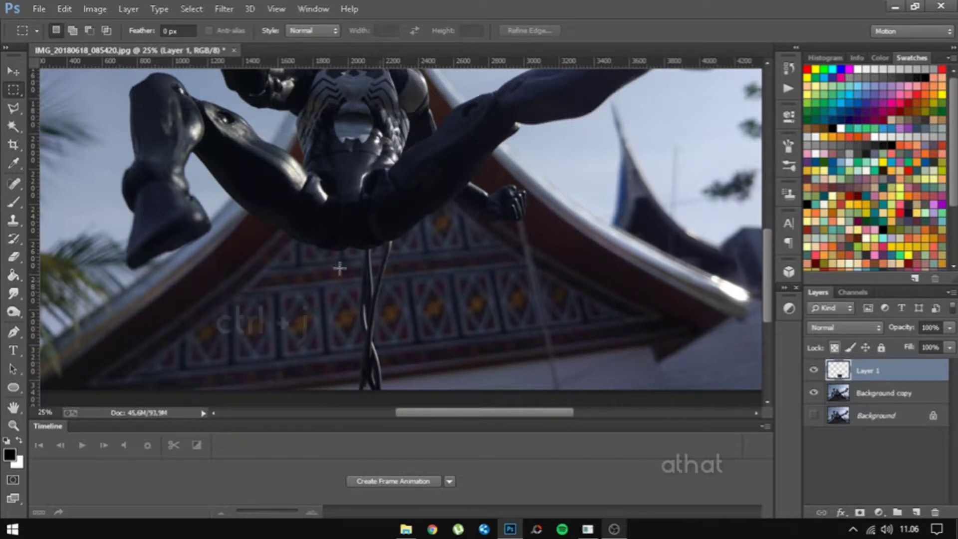
# - Shift the copied gable patch left in large steps until it covers the support rod
pyautogui.click(8, 71)
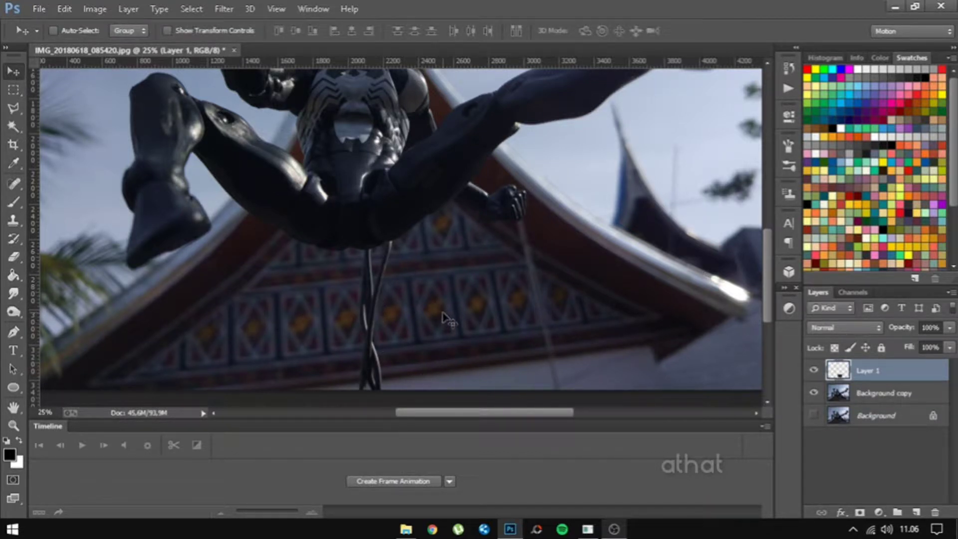
pyautogui.moveTo(443, 315); pyautogui.dragTo(443, 314)
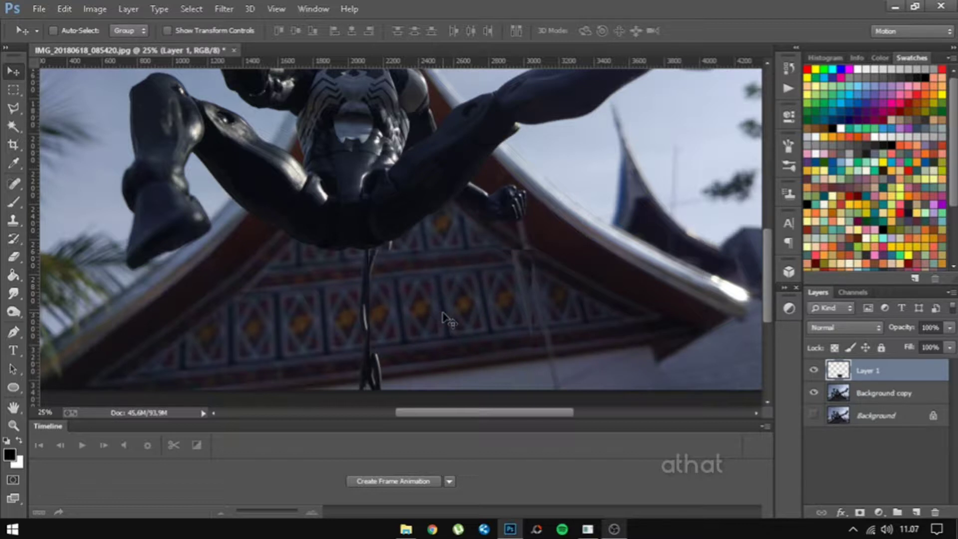
pyautogui.hotkey('shift', 'Left')
pyautogui.hotkey('shift', 'Left')
pyautogui.hotkey('shift', 'Left')
pyautogui.hotkey('shift', 'Left')
pyautogui.hotkey('shift', 'Left')
pyautogui.hotkey('shift', 'Left')
pyautogui.hotkey('shift', 'Left')
pyautogui.hotkey('shift', 'Left')
pyautogui.hotkey('shift', 'Left')
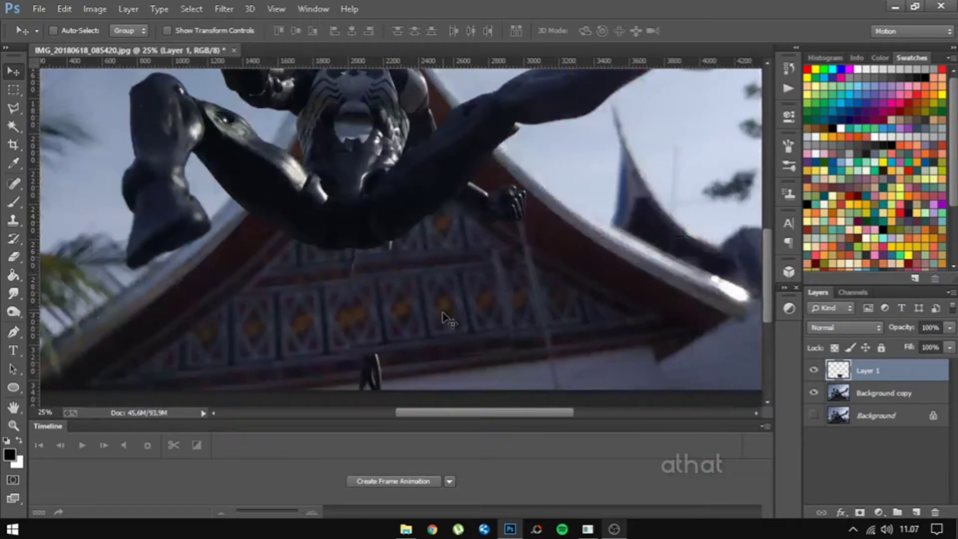
pyautogui.hotkey('shift', 'Left')
pyautogui.hotkey('shift', 'Left')
pyautogui.hotkey('shift', 'Left')
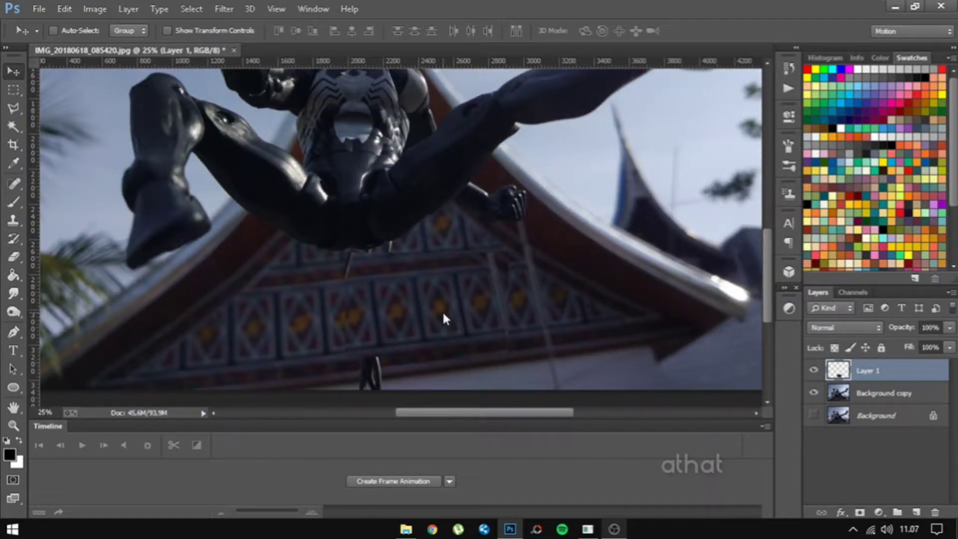
pyautogui.hotkey('shift', 'Left')
pyautogui.hotkey('shift', 'Left')
pyautogui.hotkey('shift', 'Left')
pyautogui.hotkey('shift', 'Left')
pyautogui.hotkey('shift', 'Left')
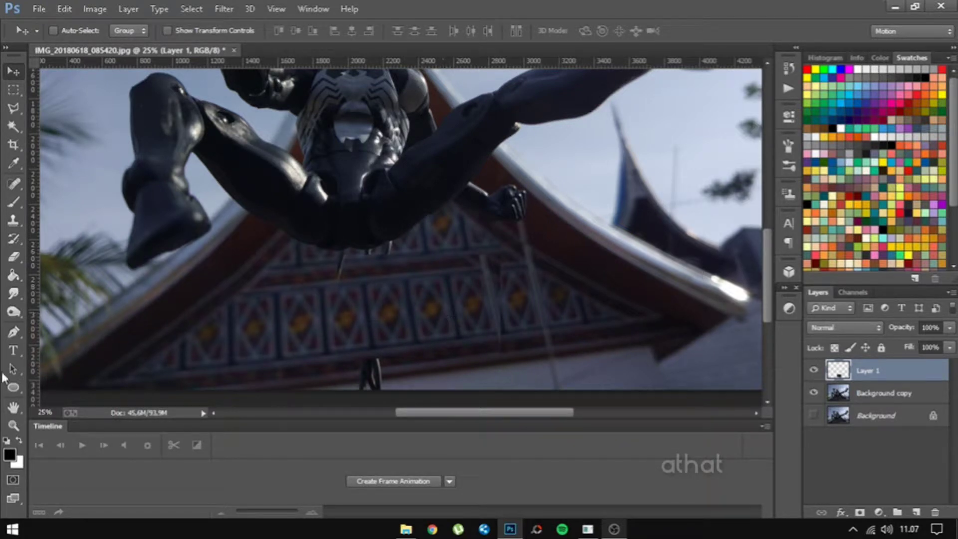
# - Select the Eraser and set its opacity to 44% for blending Layer 1's edges
pyautogui.click(13, 257)
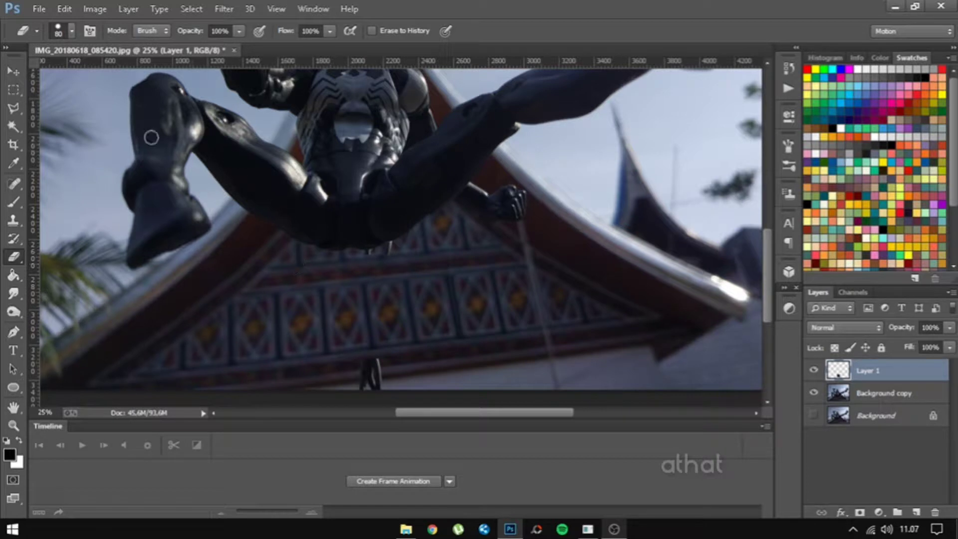
pyautogui.click(13, 73)
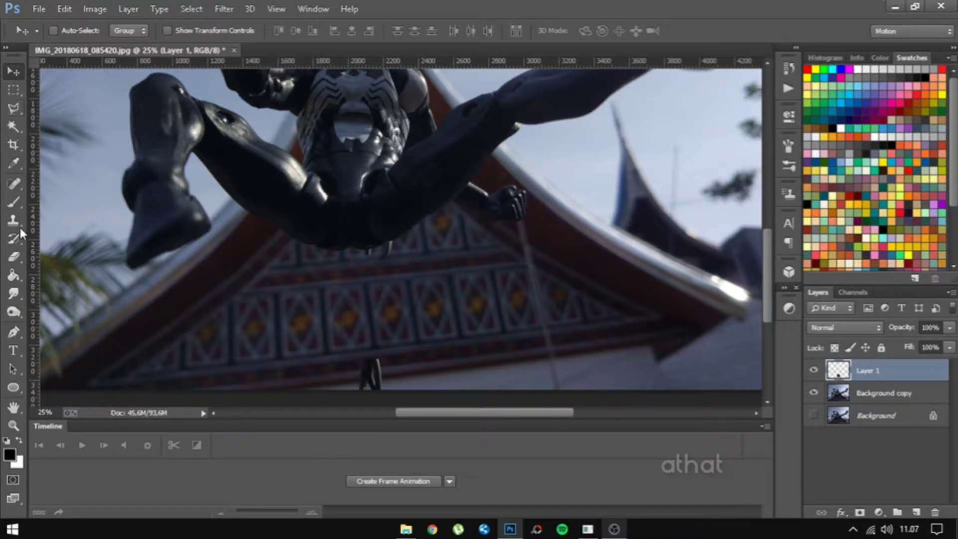
pyautogui.click(11, 257)
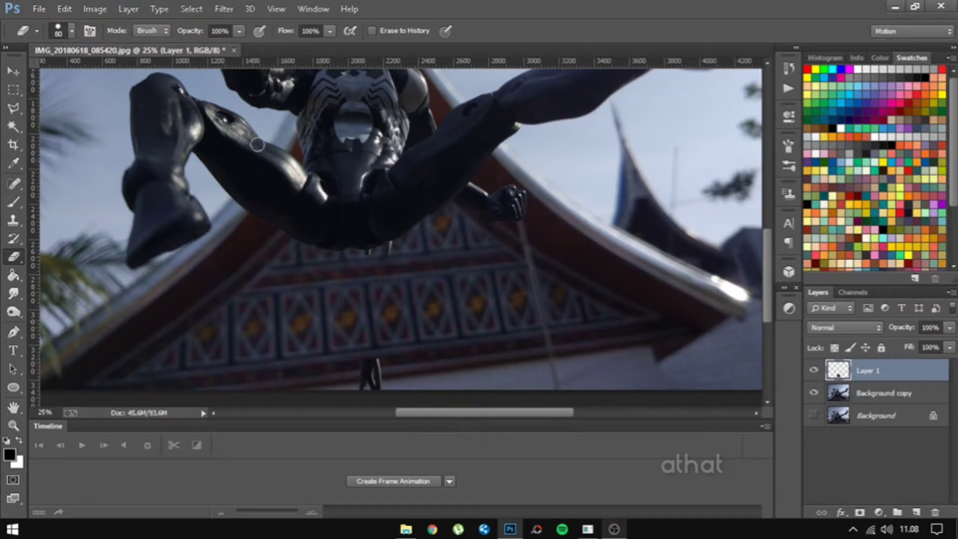
pyautogui.click(238, 30)
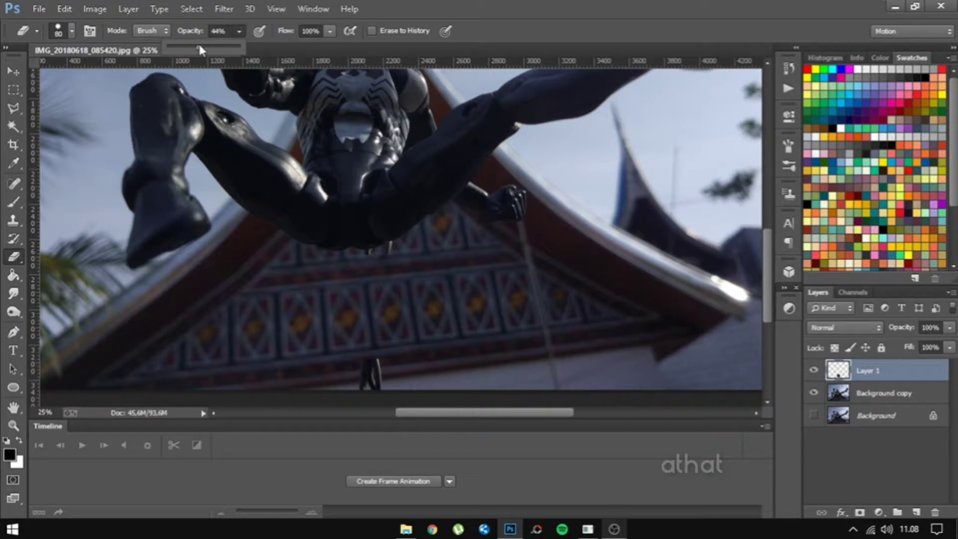
pyautogui.click(584, 36)
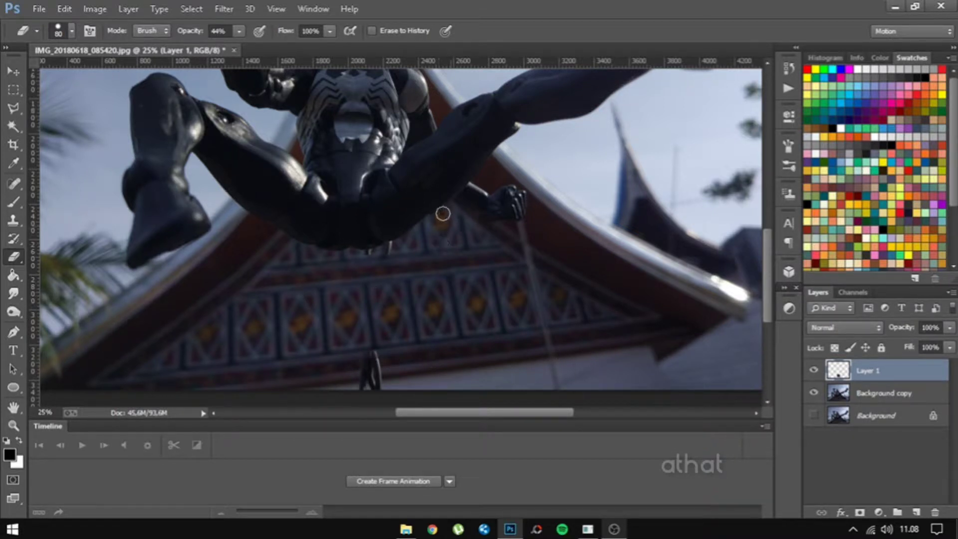
# - Select a gable strip on Background copy, copy it to Layer 2, and place Layer 2 above Layer 1
pyautogui.click(854, 396)
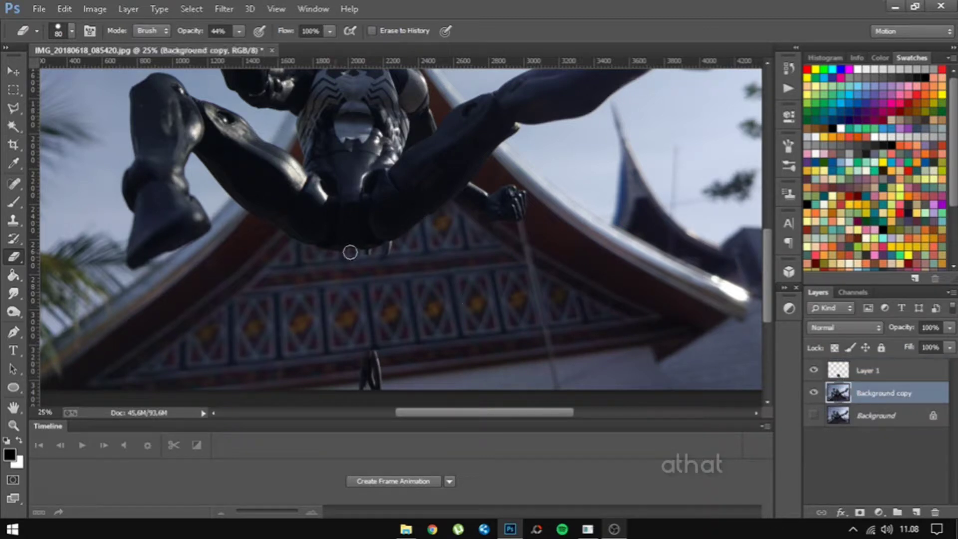
pyautogui.click(14, 91)
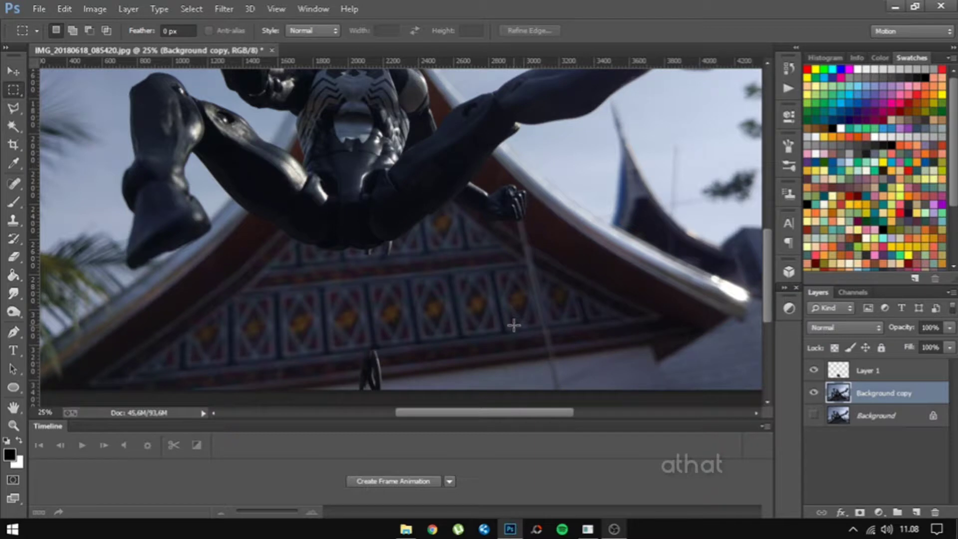
pyautogui.moveTo(512, 328); pyautogui.dragTo(387, 375)
pyautogui.click(415, 367)
pyautogui.moveTo(540, 328)
pyautogui.mouseDown()
pyautogui.moveTo(391, 408)
pyautogui.moveTo(389, 381)
pyautogui.mouseUp()
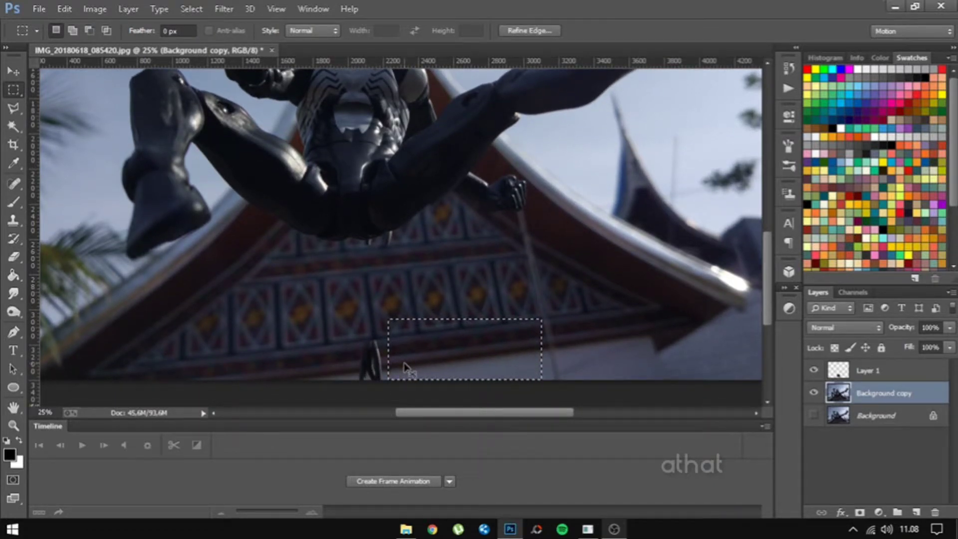
pyautogui.hotkey('ctrl', 'j')
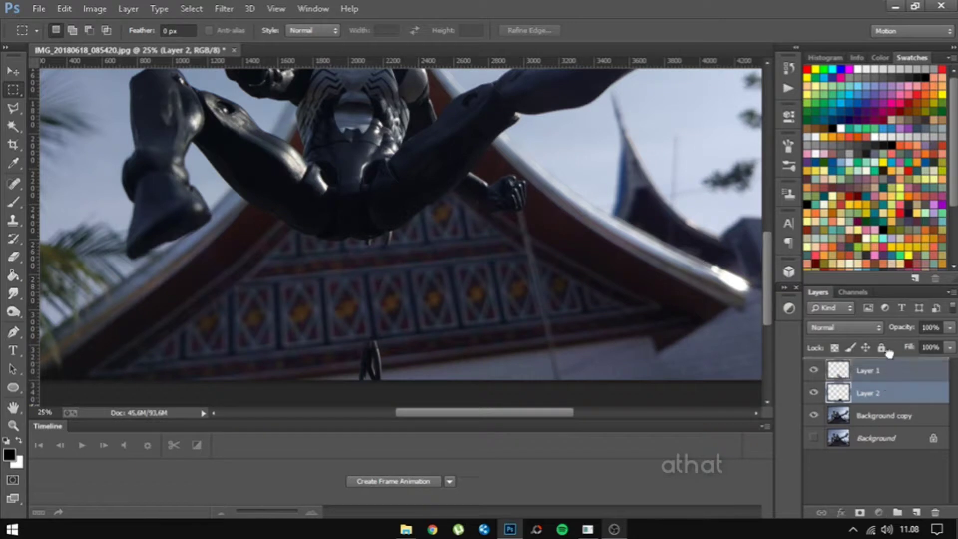
pyautogui.moveTo(891, 364); pyautogui.dragTo(840, 379)
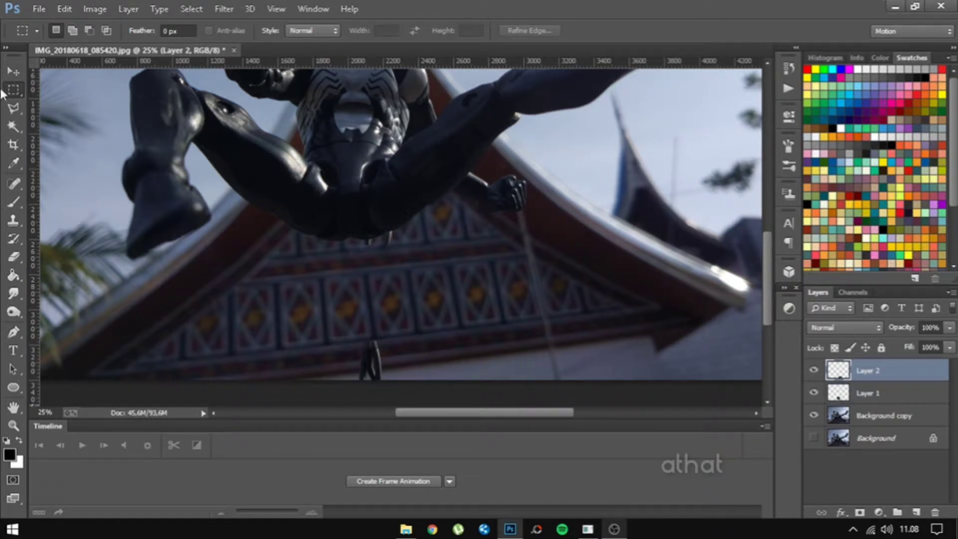
# - Move the Layer 2 patch over the lower part of the support rod
pyautogui.click(11, 72)
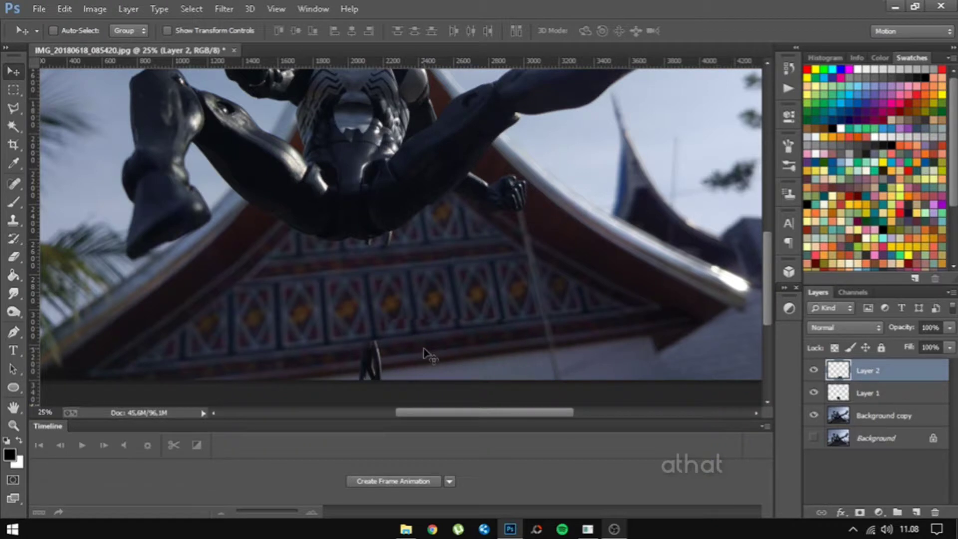
pyautogui.moveTo(424, 351); pyautogui.dragTo(372, 360)
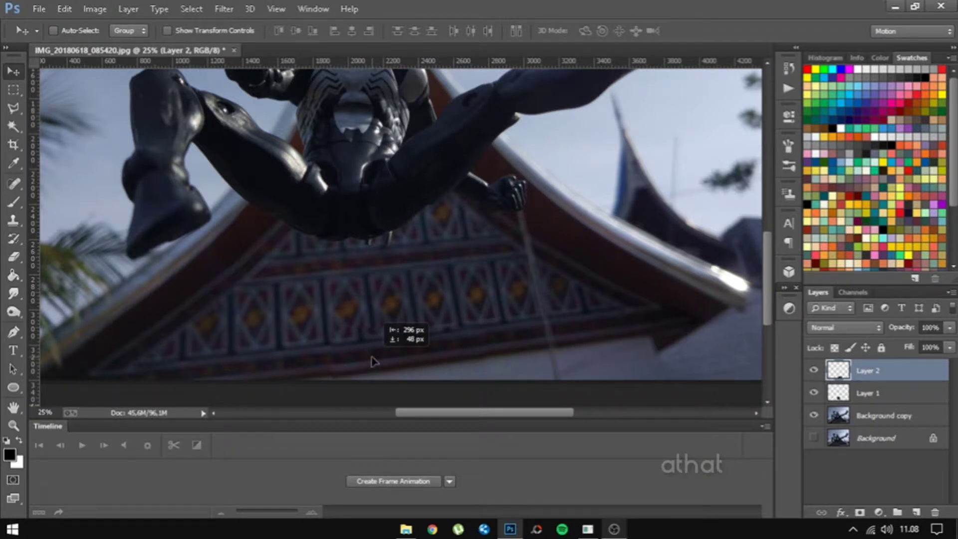
pyautogui.moveTo(373, 360); pyautogui.dragTo(374, 360)
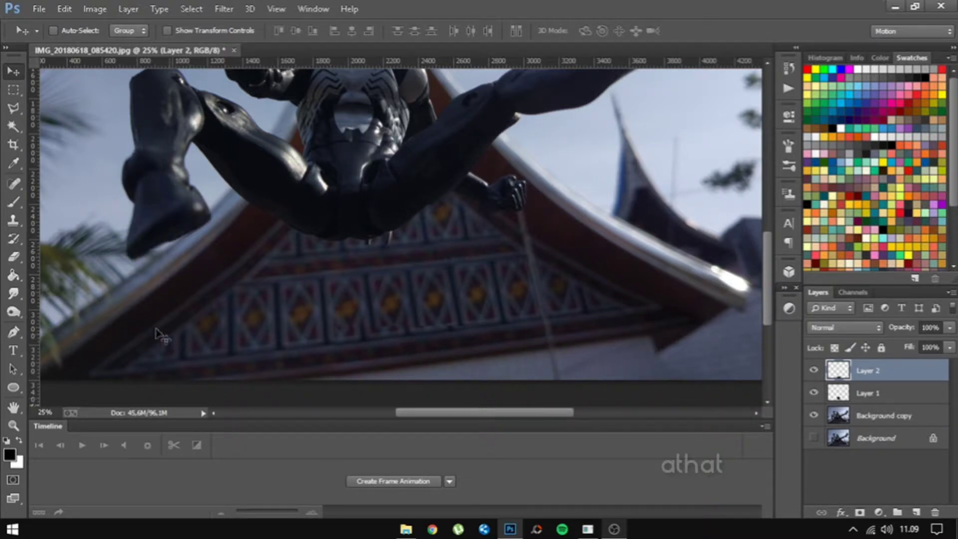
# - Select the Eraser (size 80, 44% opacity) to blend Layer 2's patch edges
pyautogui.click(15, 256)
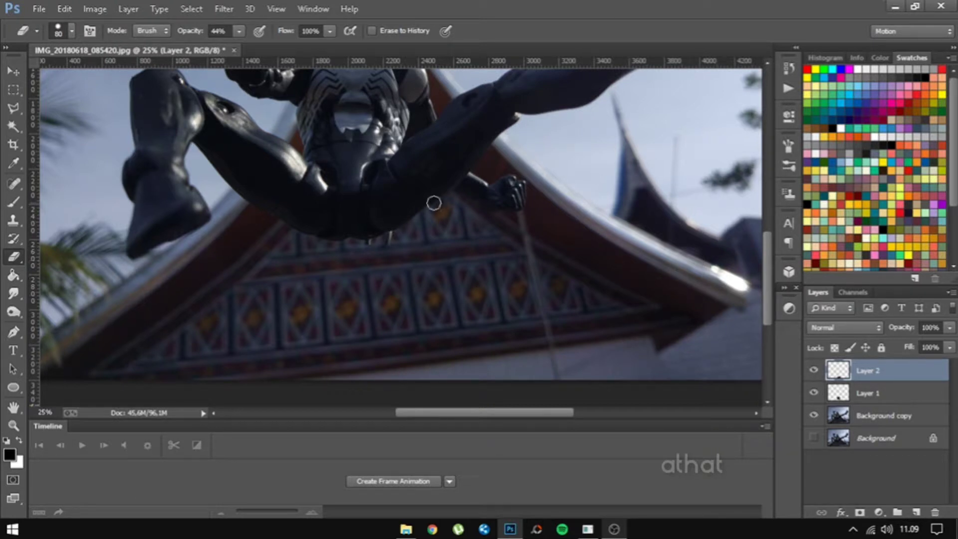
# - Select the roof patch around the fist on Background copy and copy it to Layer 3
pyautogui.click(905, 417)
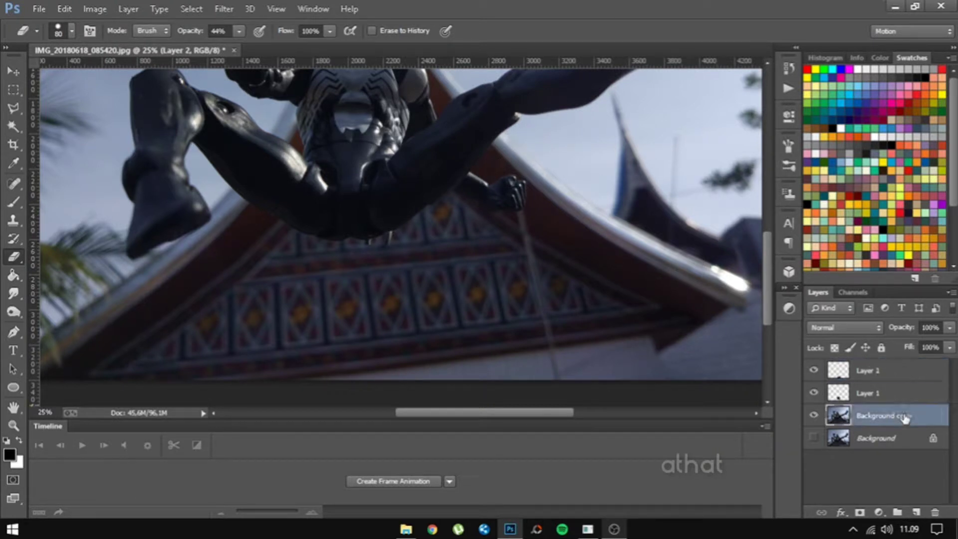
pyautogui.click(11, 89)
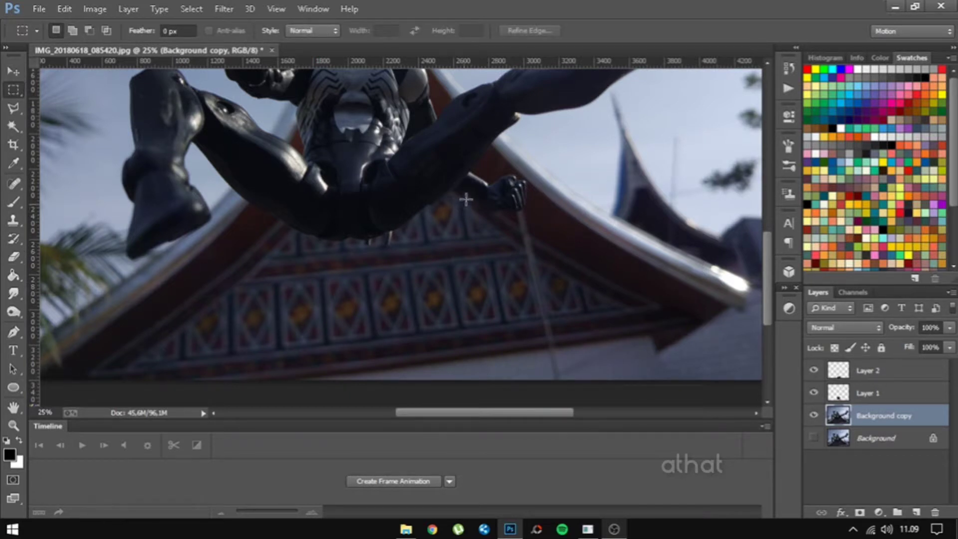
pyautogui.moveTo(513, 177); pyautogui.dragTo(408, 253)
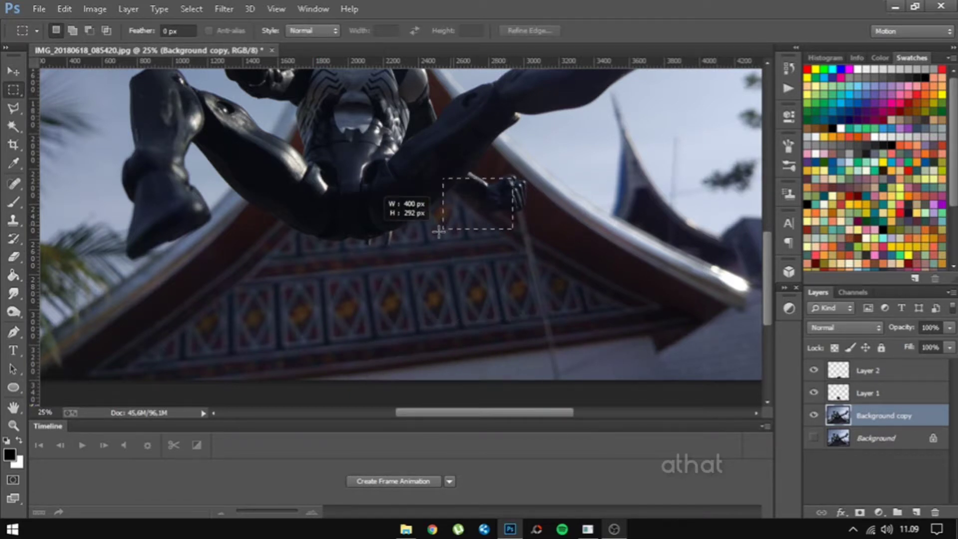
pyautogui.moveTo(408, 253); pyautogui.dragTo(409, 254)
pyautogui.click(410, 255)
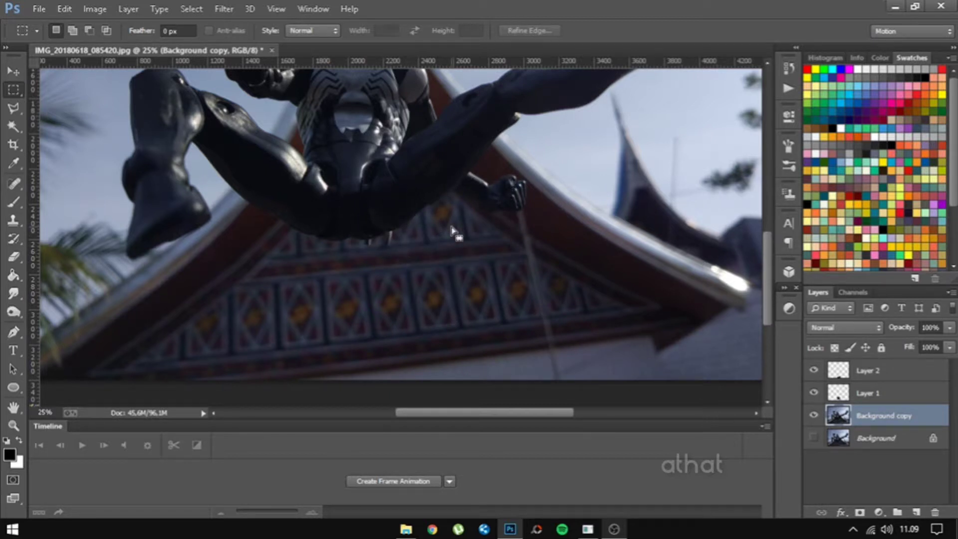
pyautogui.hotkey('ctrl', 'z')
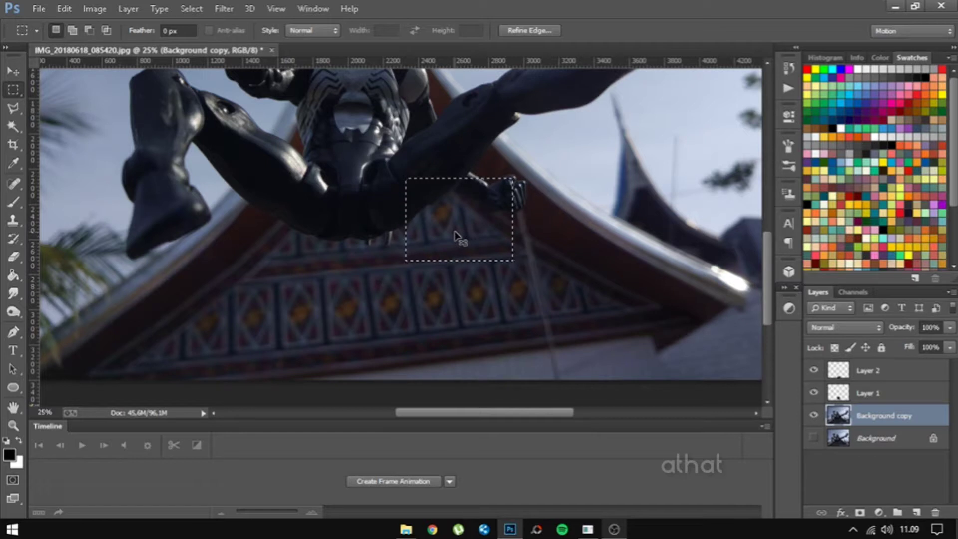
pyautogui.hotkey('ctrl', 'j')
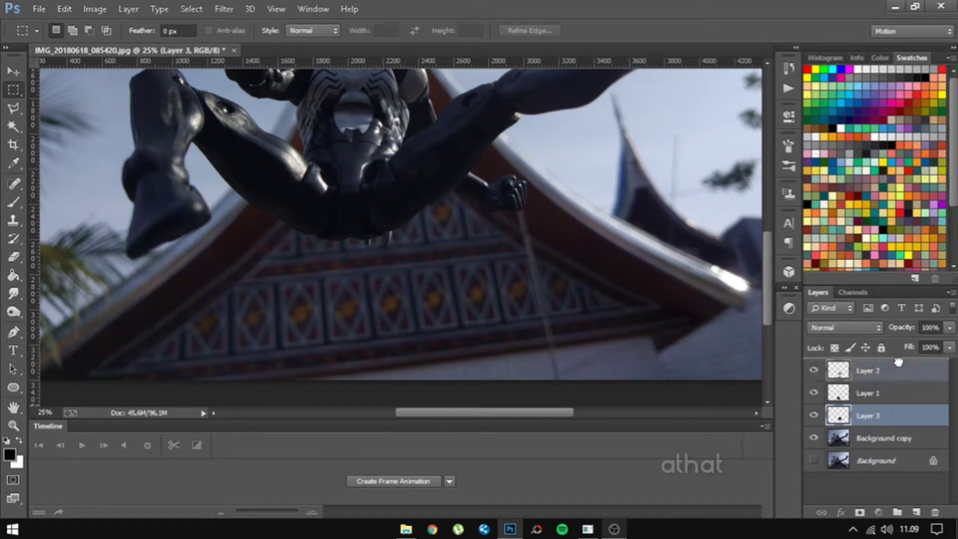
# - Move Layer 3 to the top of the stack and slide its patch left over the rod
pyautogui.moveTo(897, 421); pyautogui.dragTo(898, 362)
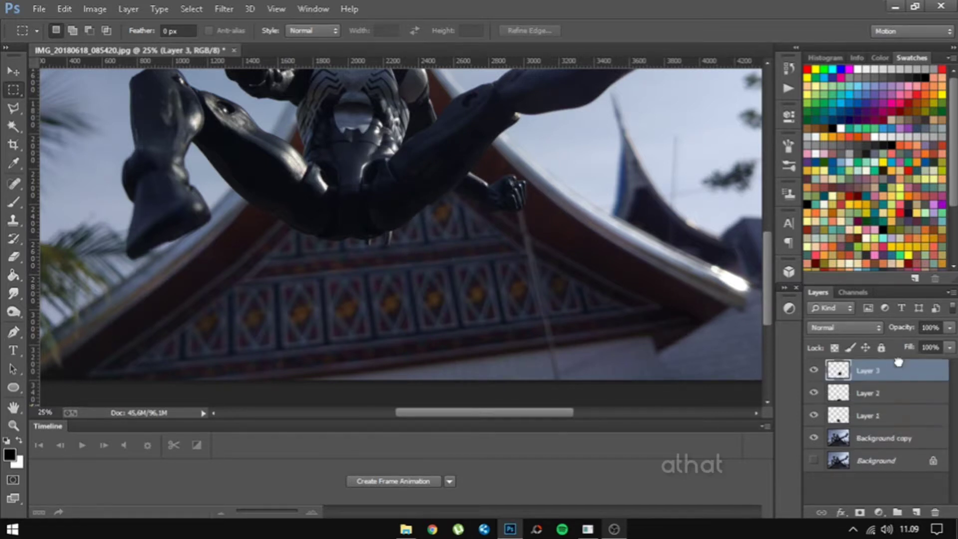
pyautogui.click(10, 72)
pyautogui.moveTo(430, 248)
pyautogui.mouseDown()
pyautogui.moveTo(340, 256)
pyautogui.moveTo(419, 249)
pyautogui.moveTo(371, 248)
pyautogui.moveTo(425, 239)
pyautogui.moveTo(562, 240)
pyautogui.moveTo(386, 250)
pyautogui.mouseUp()
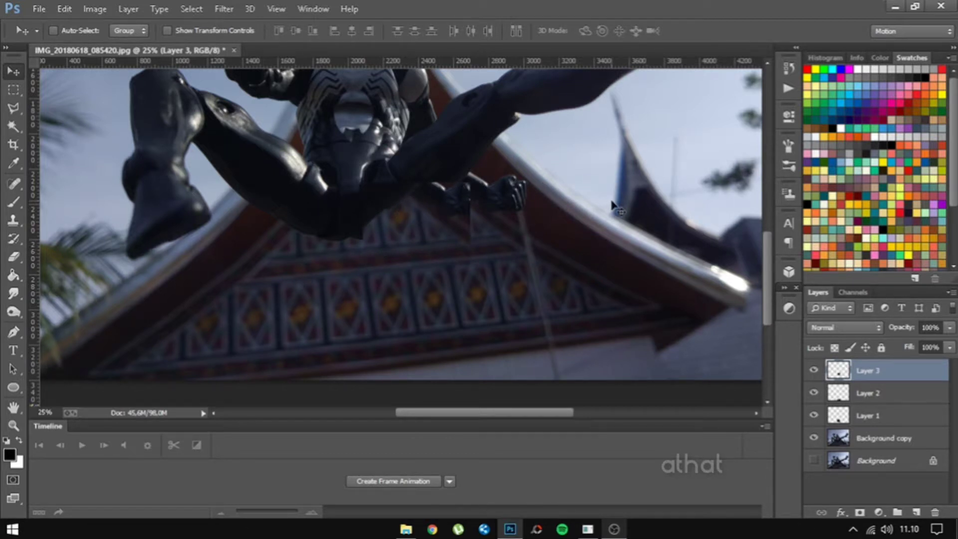
# - Erase the doubled fist on Layer 3 with a 100% eraser, then fade Layer 3 to 35% opacity
pyautogui.click(13, 257)
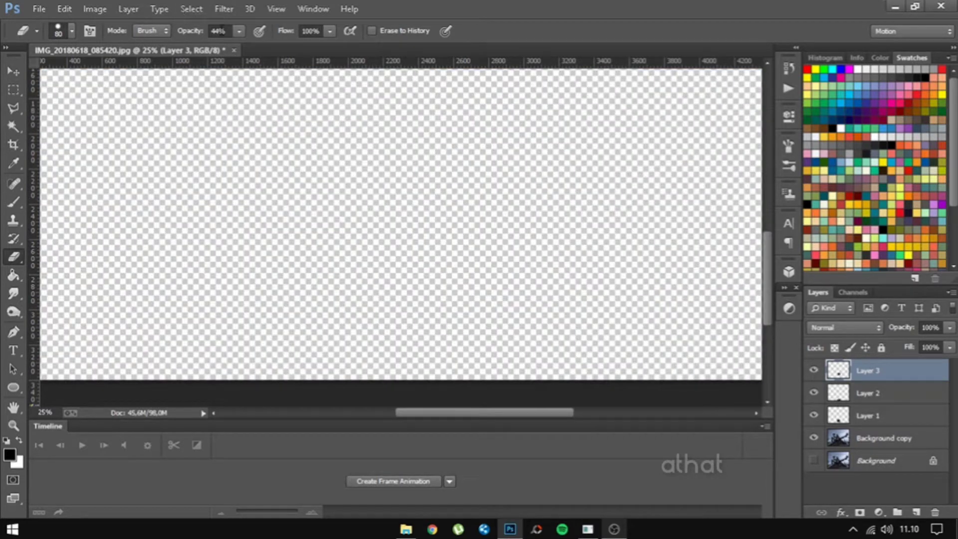
pyautogui.click(241, 31)
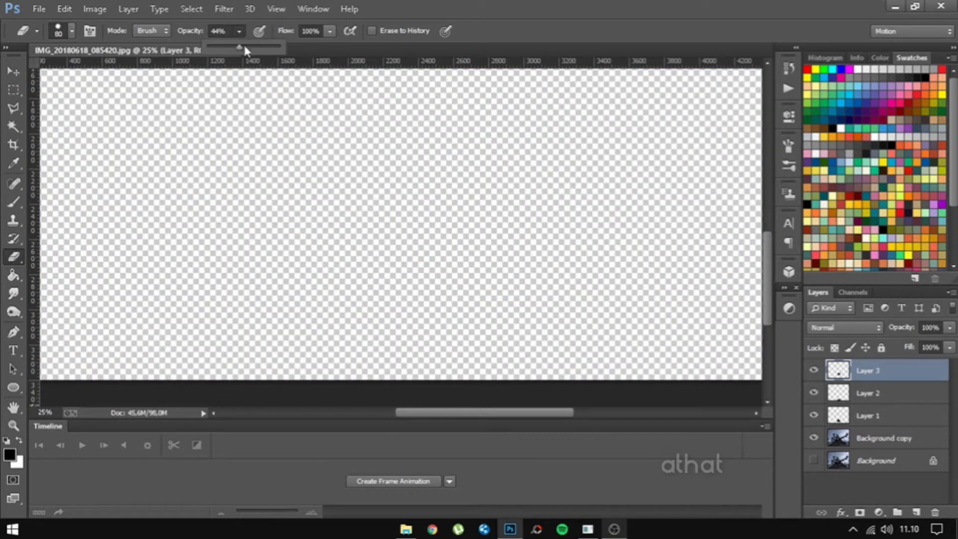
pyautogui.moveTo(239, 47); pyautogui.dragTo(310, 49)
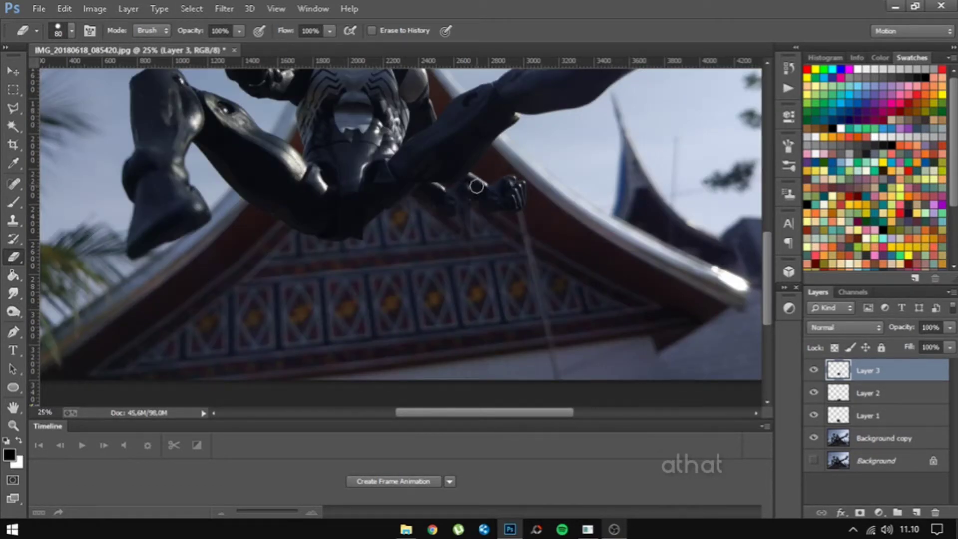
pyautogui.moveTo(476, 186)
pyautogui.mouseDown()
pyautogui.moveTo(460, 212)
pyautogui.moveTo(469, 233)
pyautogui.mouseUp()
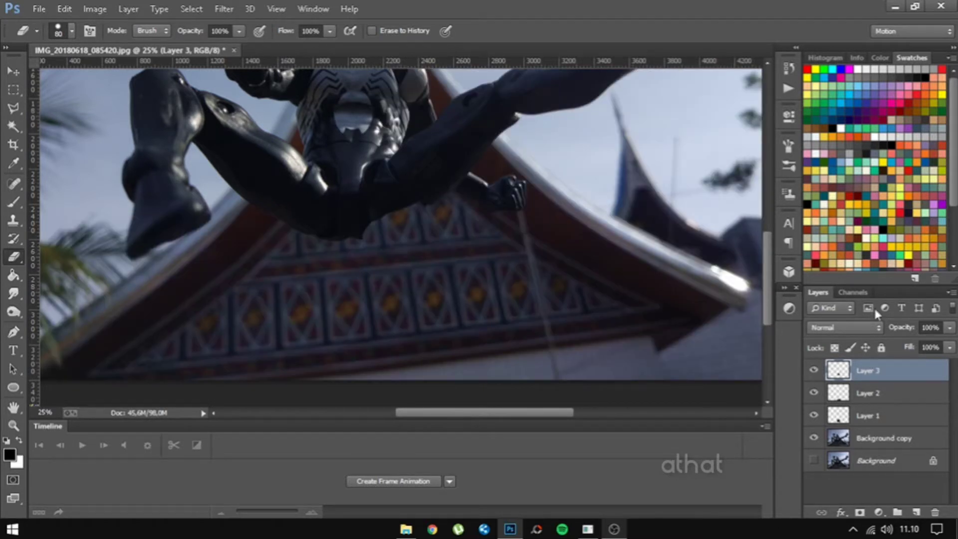
pyautogui.click(949, 328)
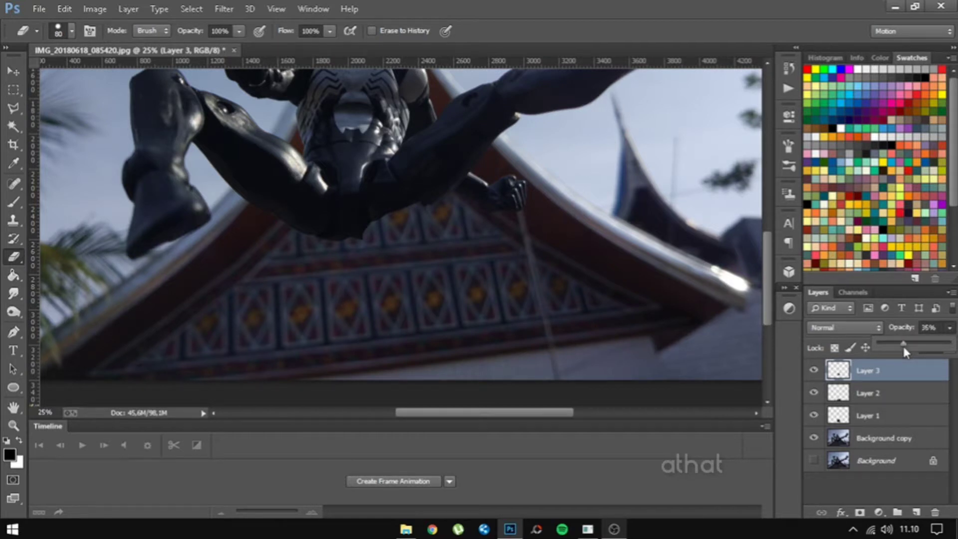
pyautogui.click(428, 192)
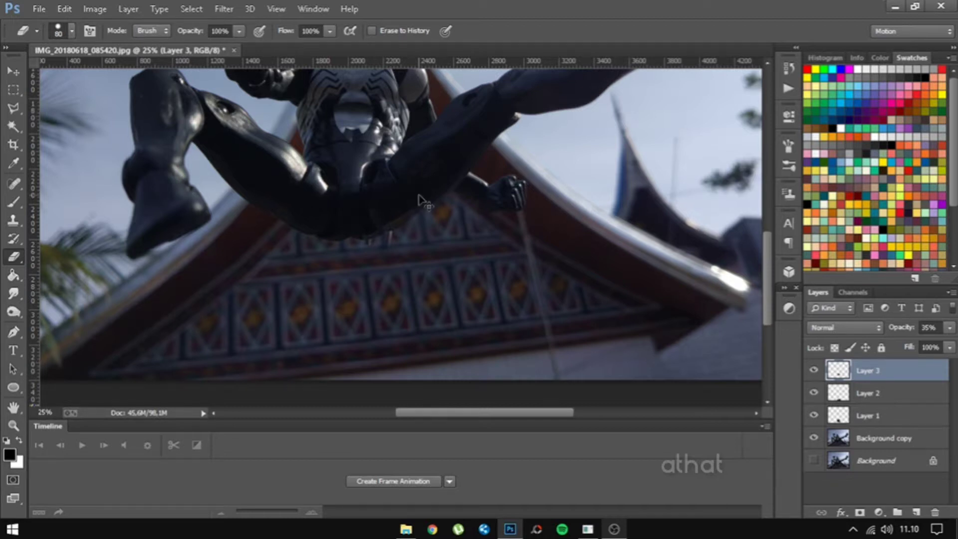
# - Zoom in on the fist area and raise Layer 3's opacity from 35% to 100%
pyautogui.hotkey('ctrl', '+')
pyautogui.hotkey('ctrl', '+')
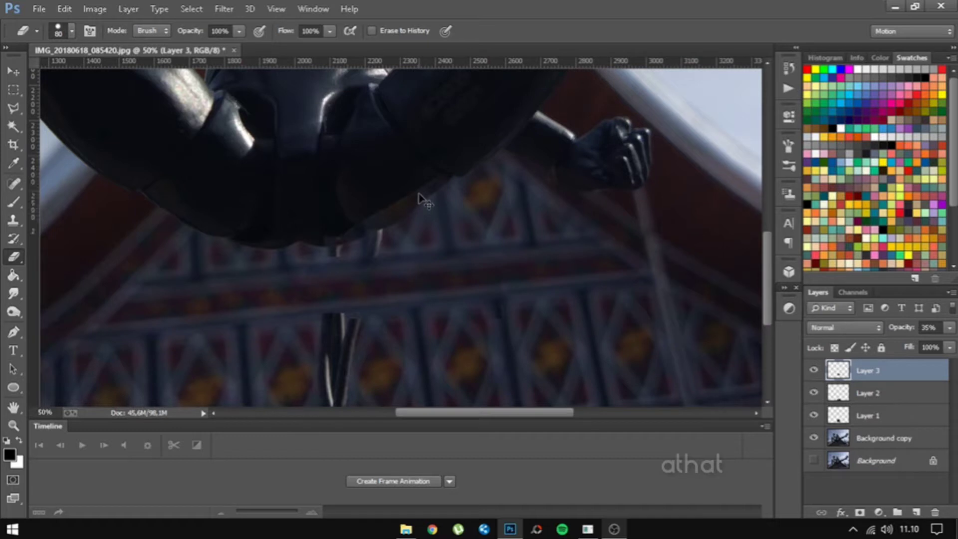
pyautogui.hotkey('ctrl', '+')
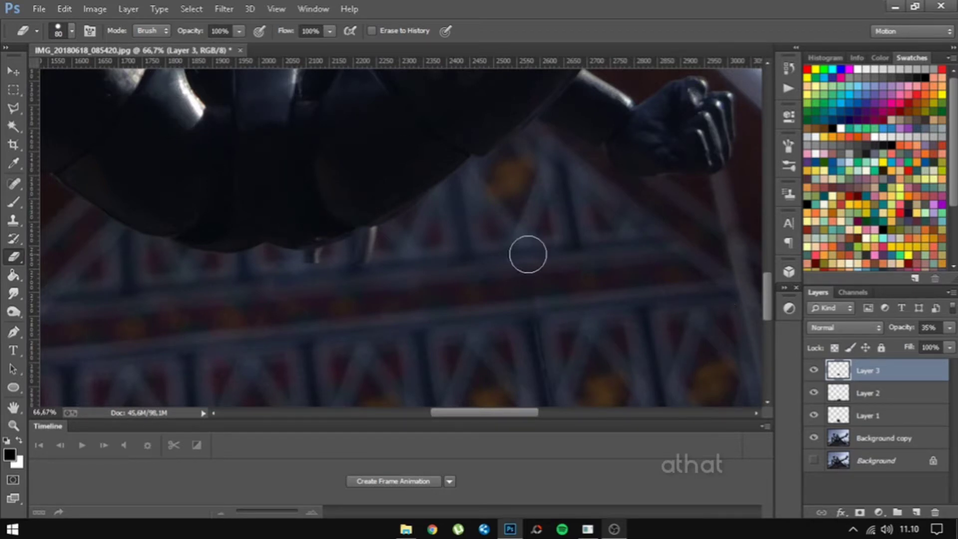
pyautogui.click(948, 328)
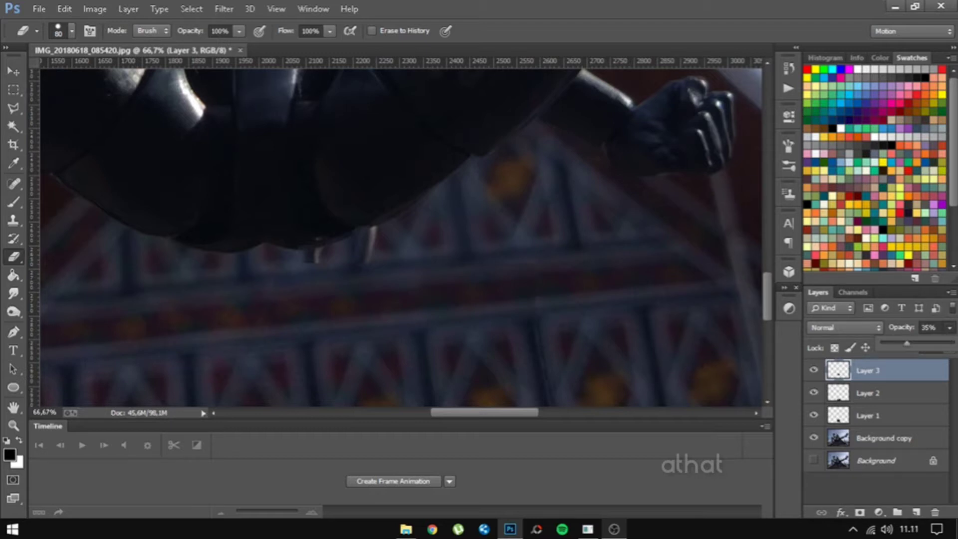
pyautogui.click(949, 350)
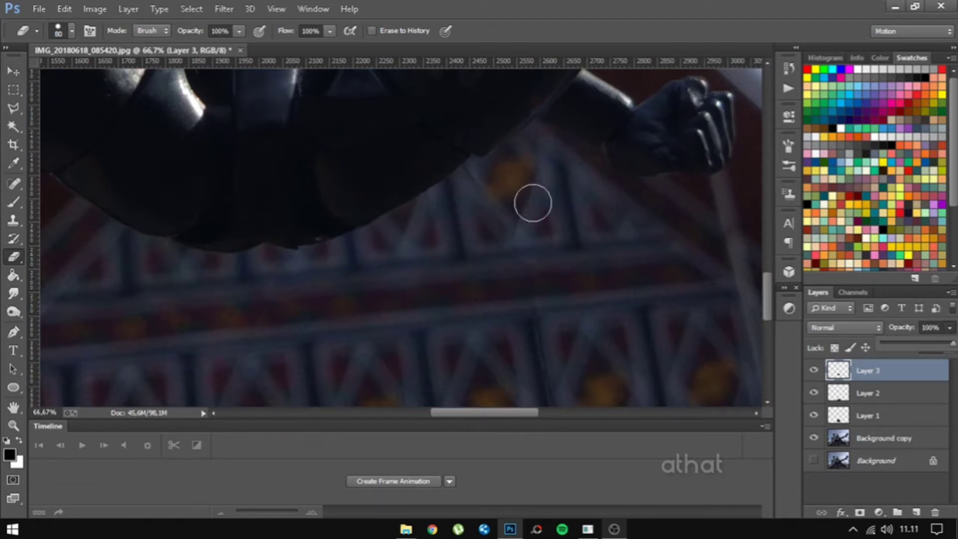
# - Set the eraser to 66% opacity and soften Layer 3's edge along the figure's underside
pyautogui.click(240, 29)
pyautogui.moveTo(234, 47); pyautogui.dragTo(214, 47)
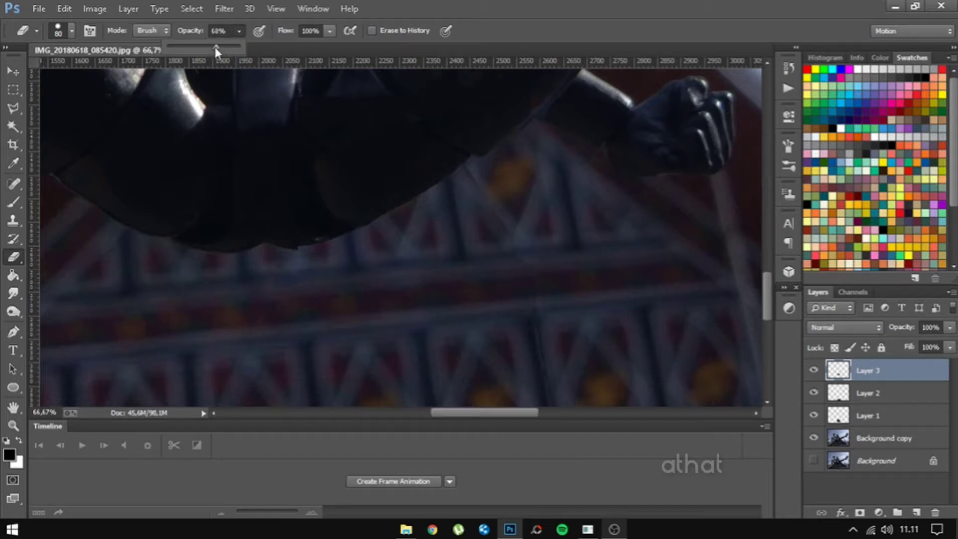
pyautogui.click(610, 3)
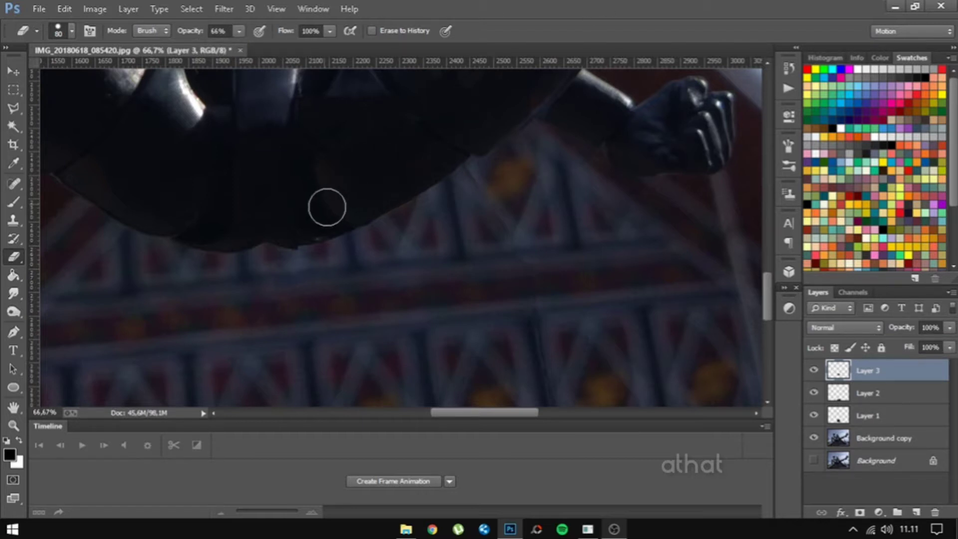
pyautogui.moveTo(322, 220); pyautogui.dragTo(302, 231)
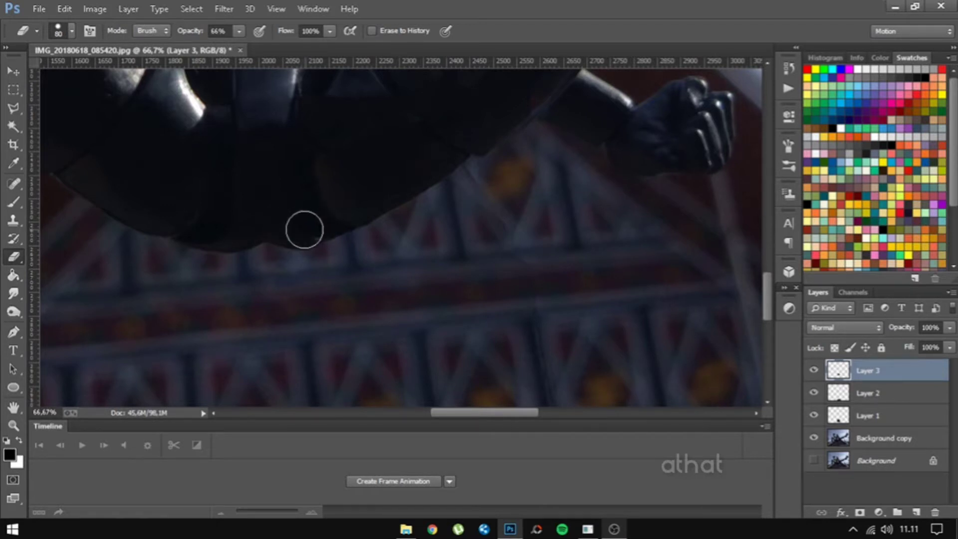
pyautogui.moveTo(309, 221); pyautogui.dragTo(325, 210)
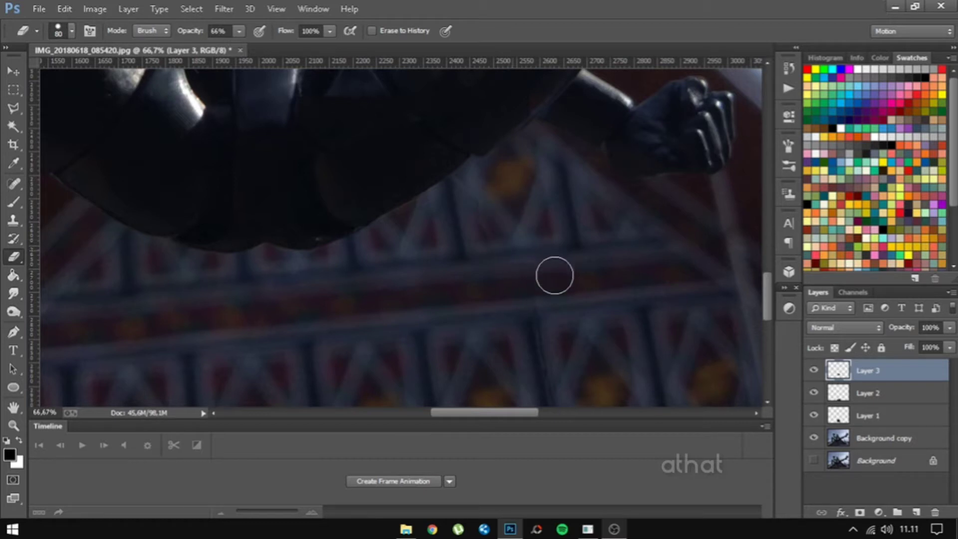
# - Lower the eraser opacity to 41% and scroll out to view more of the photo
pyautogui.click(237, 30)
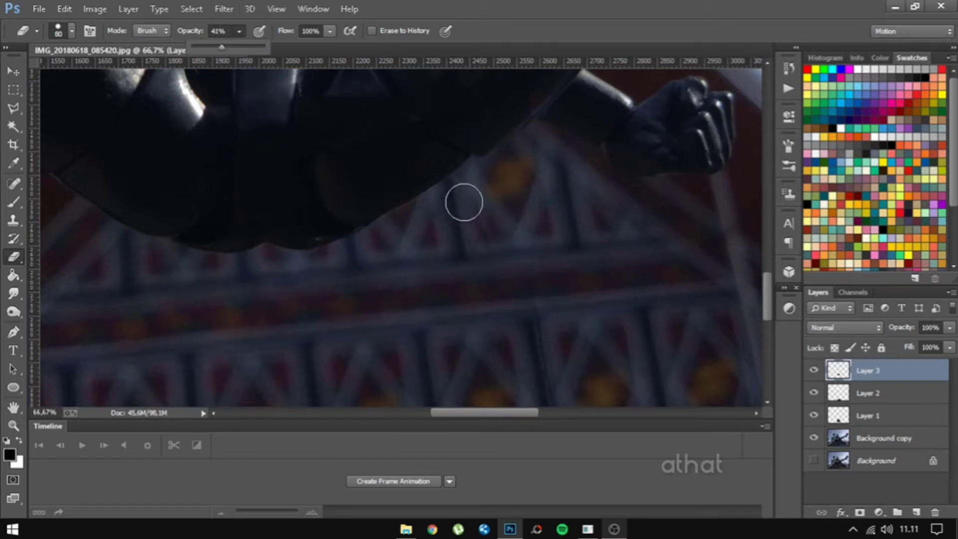
pyautogui.click(492, 181)
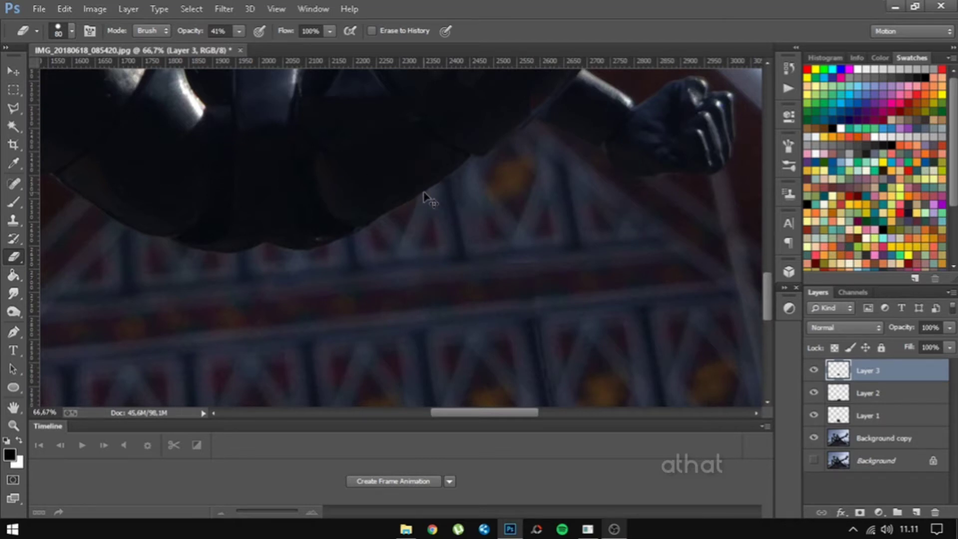
pyautogui.scroll(-1, 424, 195)
pyautogui.scroll(-1, 425, 195)
pyautogui.scroll(-1, 424, 194)
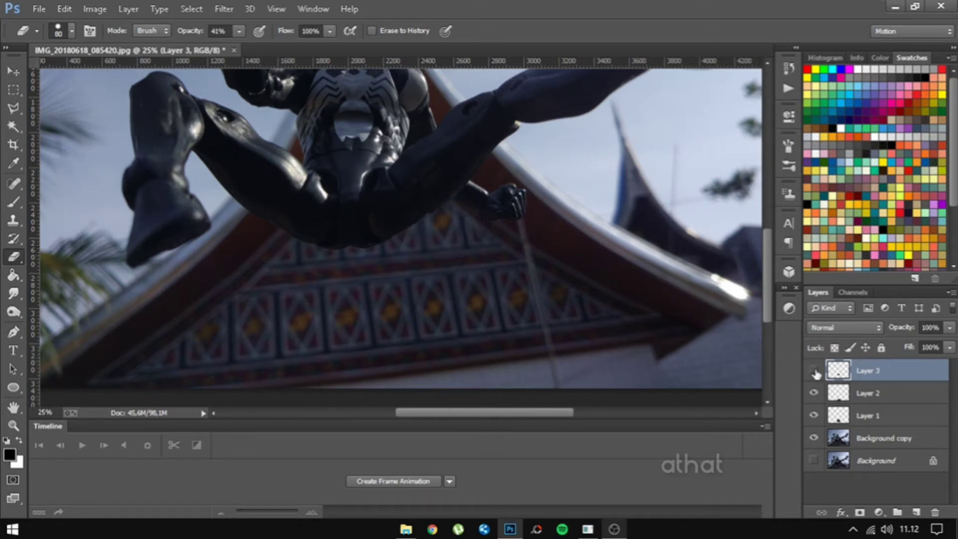
# - Toggle visibility of Layers 3, 2 and 1 to compare what each patch covers
pyautogui.click(815, 371)
pyautogui.click(816, 372)
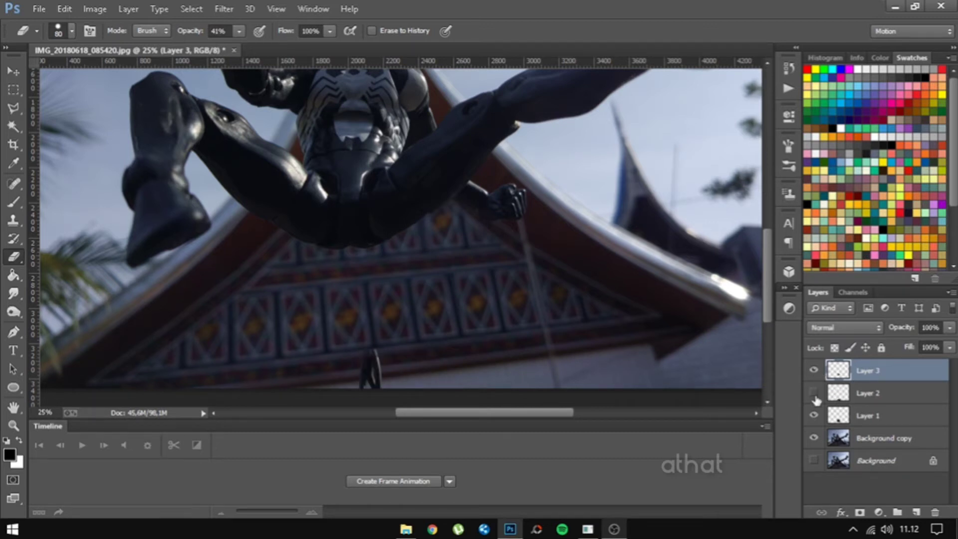
pyautogui.click(815, 416)
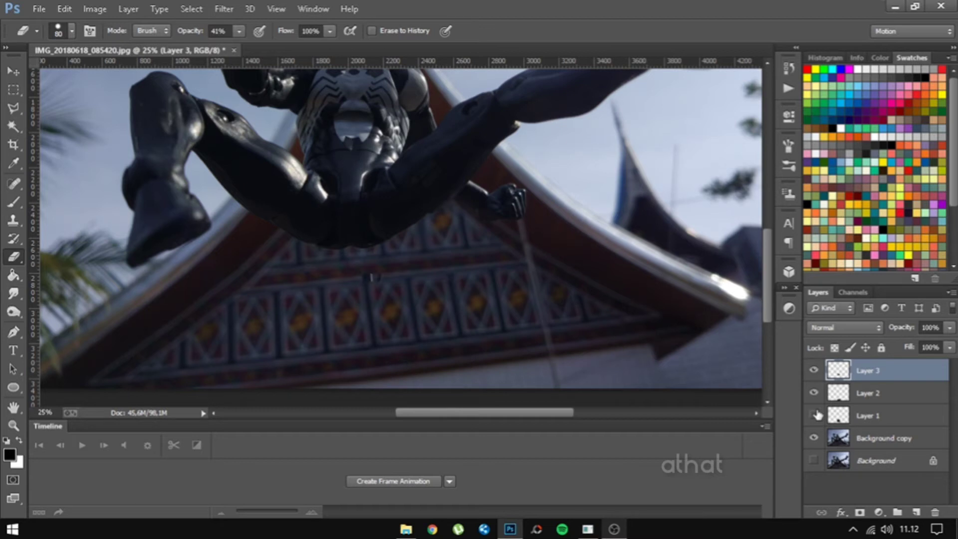
pyautogui.click(815, 415)
pyautogui.click(815, 415)
# - Make Layer 3 the active layer and hide Background copy so only its patch shows
pyautogui.click(895, 423)
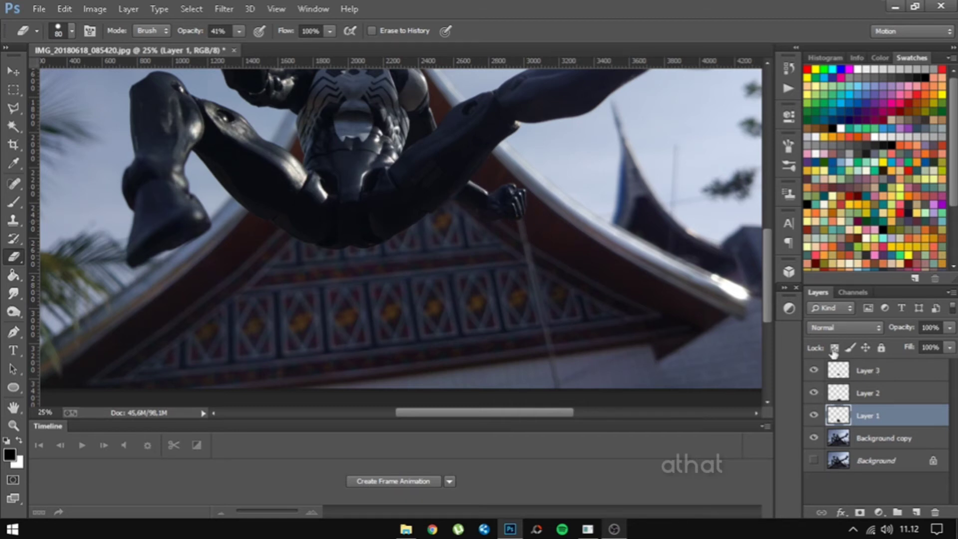
pyautogui.click(844, 369)
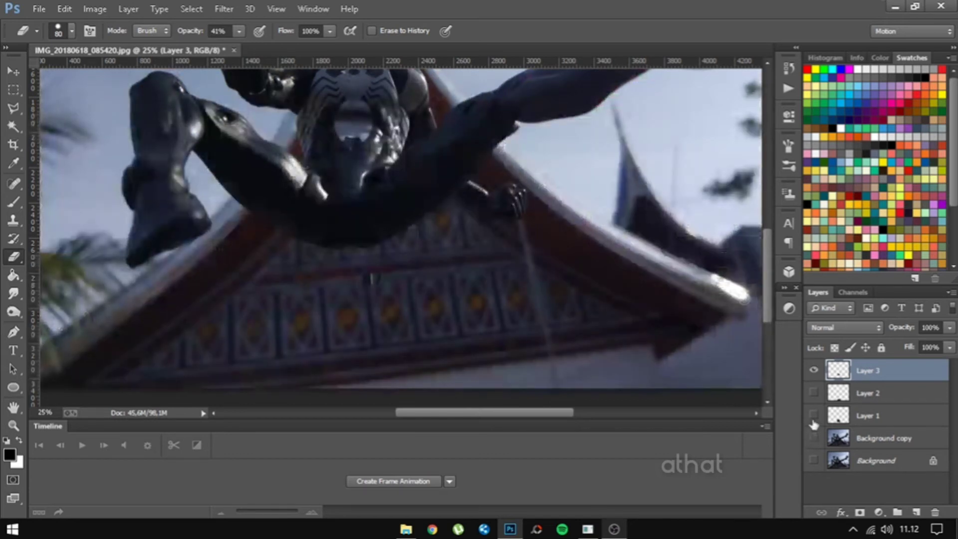
pyautogui.click(814, 439)
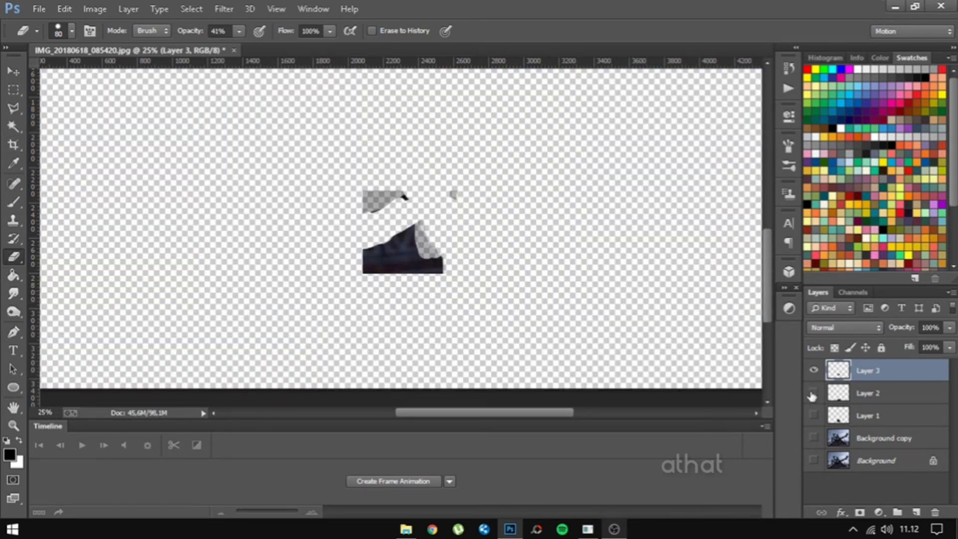
pyautogui.click(814, 439)
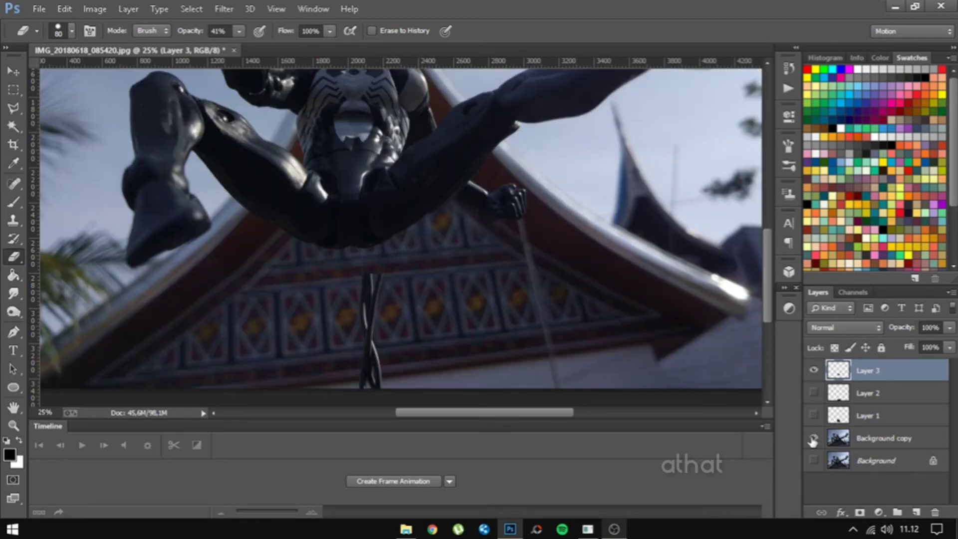
pyautogui.click(814, 439)
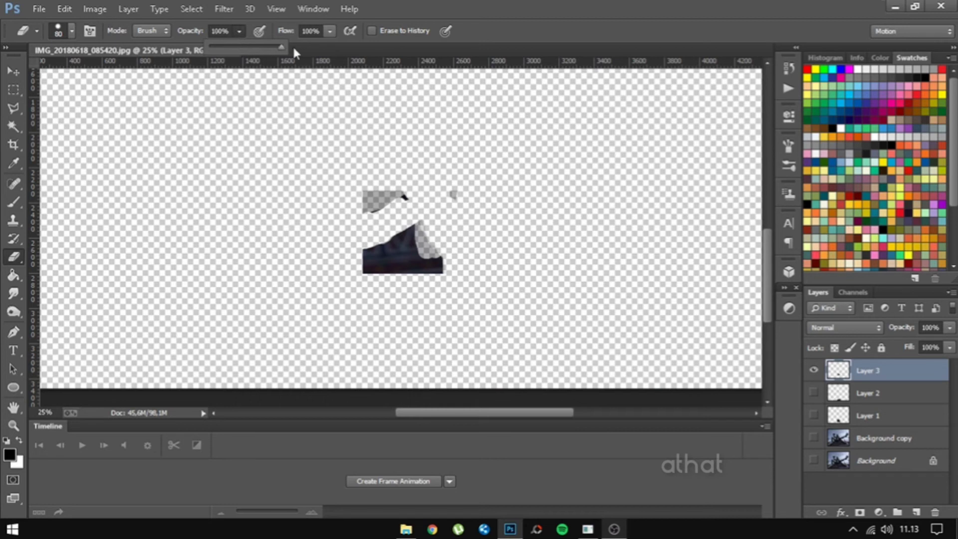
# - Erase the stray grey upper fragment of Layer 3's patch, then show Background copy again
pyautogui.moveTo(406, 195); pyautogui.dragTo(353, 213)
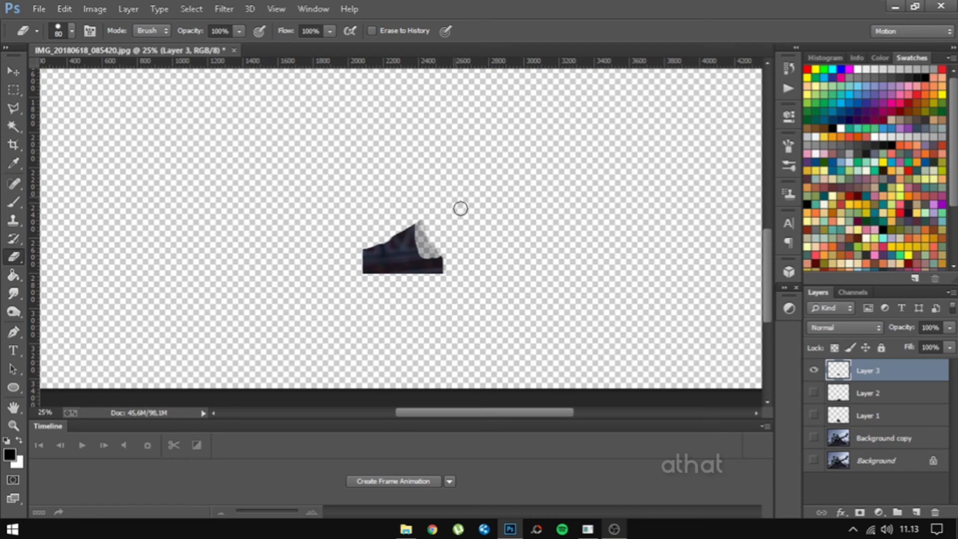
pyautogui.click(814, 438)
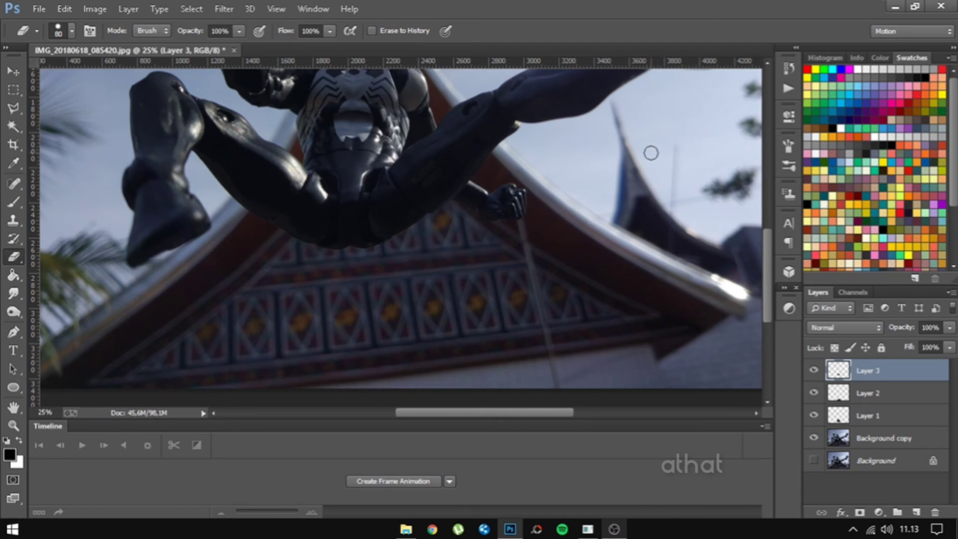
# - Zoom out two levels to view the whole composite with the support rod hidden
pyautogui.hotkey('ctrl', '-')
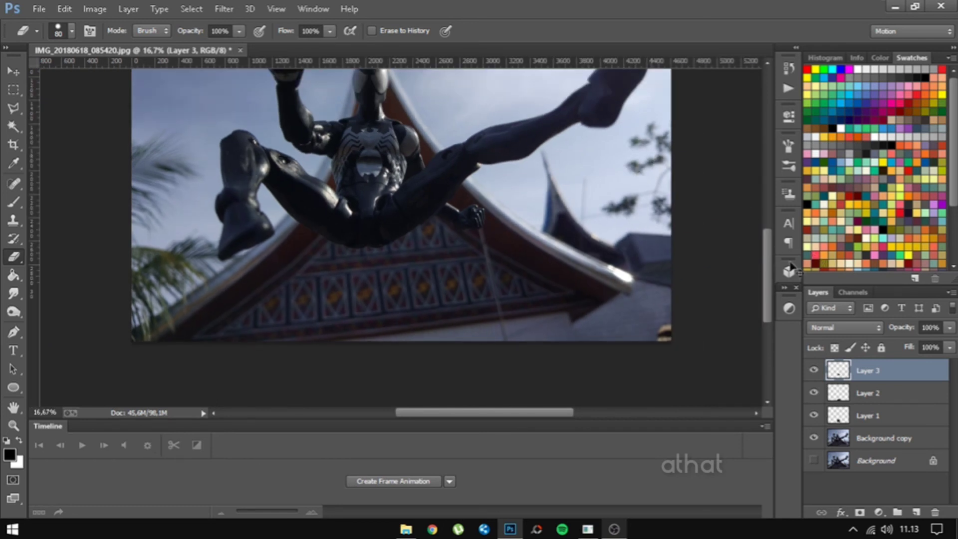
pyautogui.hotkey('ctrl', '-')
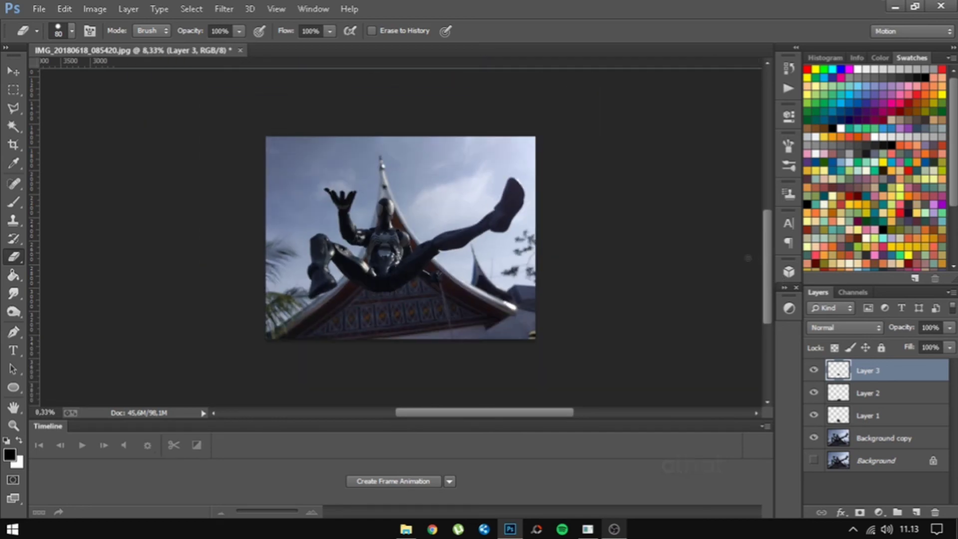